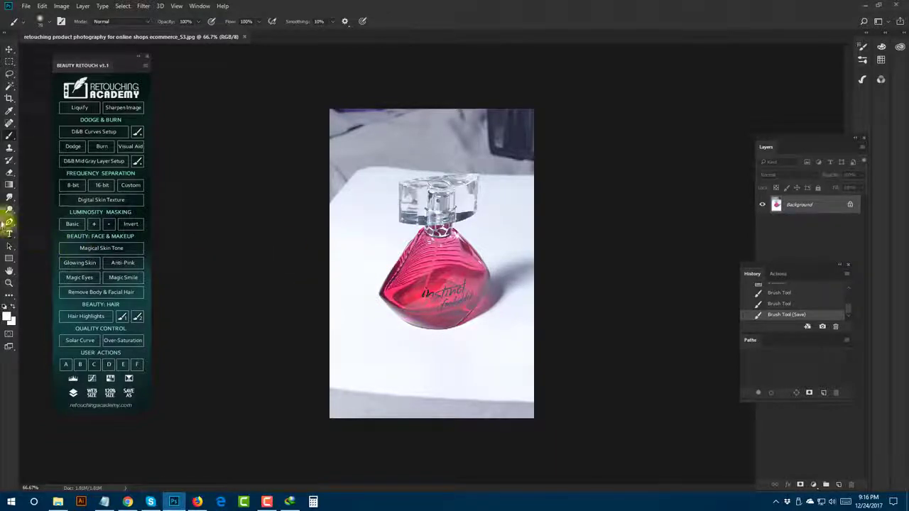
Select the Pen Tool and zoom the canvas to 200% on the bottle
{"action": "left_click", "coordinate": [12, 226]}
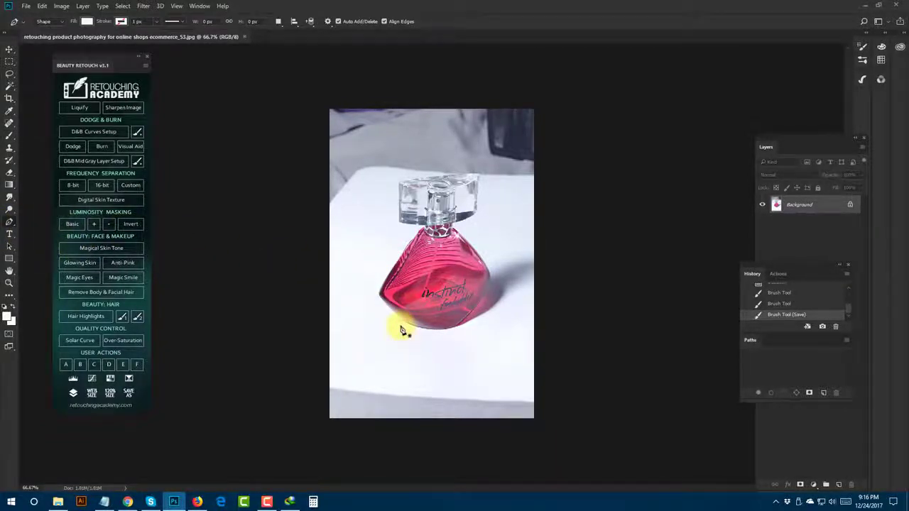
{"action": "scroll", "coordinate": [401, 330], "scroll_direction": "up", "scroll_amount": 2}
{"action": "scroll", "coordinate": [402, 330], "scroll_direction": "up", "scroll_amount": 1}
{"action": "scroll", "coordinate": [402, 330], "scroll_direction": "down", "scroll_amount": 1}
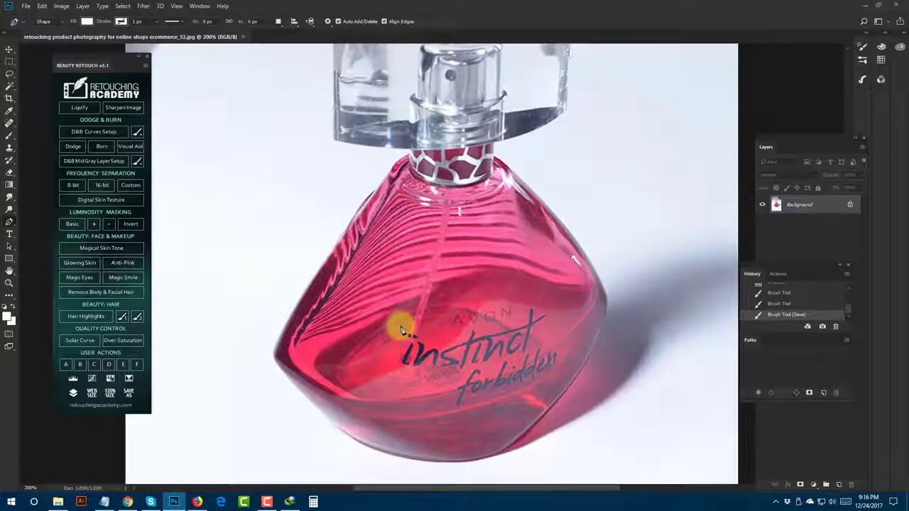
{"action": "scroll", "coordinate": [401, 331], "scroll_direction": "down", "scroll_amount": 1}
{"action": "scroll", "coordinate": [401, 330], "scroll_direction": "up", "scroll_amount": 1}
{"action": "scroll", "coordinate": [401, 330], "scroll_direction": "up", "scroll_amount": 1}
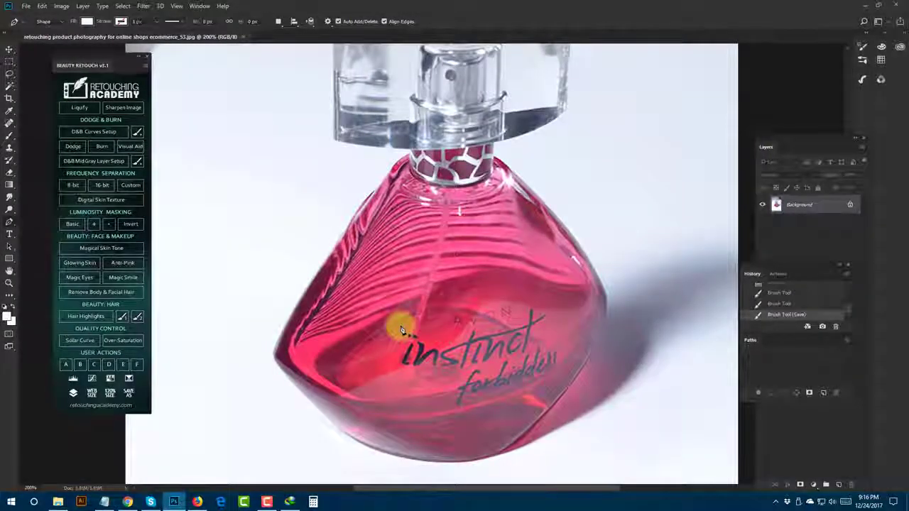
{"action": "scroll", "coordinate": [401, 330], "scroll_direction": "down", "scroll_amount": 2}
{"action": "scroll", "coordinate": [401, 330], "scroll_direction": "up", "scroll_amount": 1}
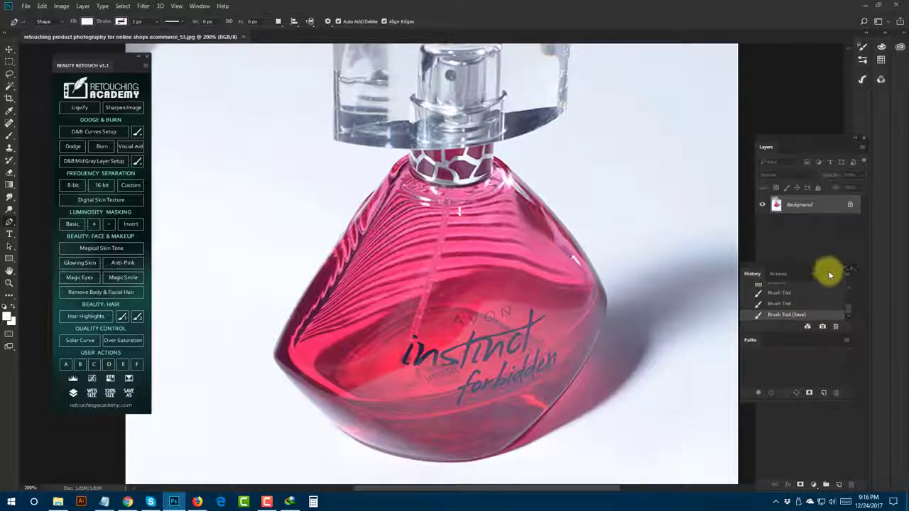
Float the History/Paths group, raise and shorten the Layers panel, and show adjustment layer types
{"action": "left_click_drag", "start_coordinate": [816, 266], "coordinate": [743, 291]}
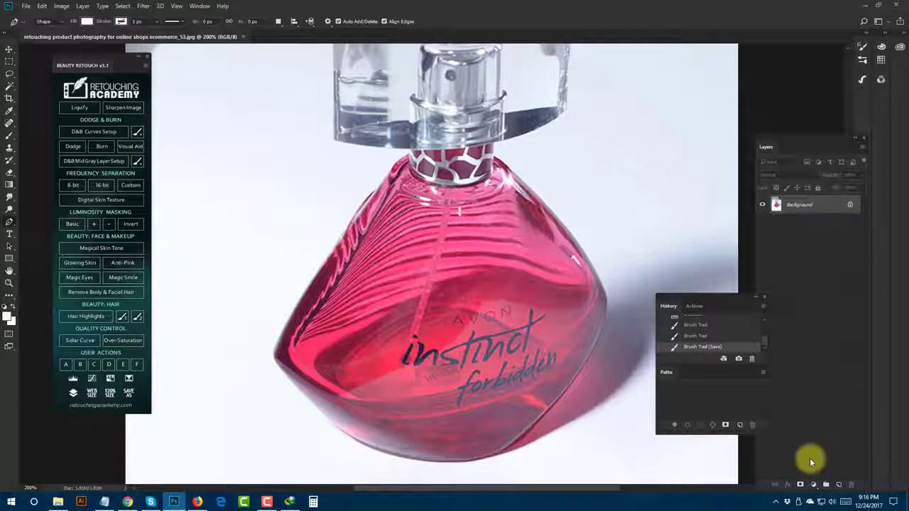
{"action": "mouse_move", "coordinate": [814, 147]}
{"action": "left_mouse_down"}
{"action": "mouse_move", "coordinate": [802, 101]}
{"action": "mouse_move", "coordinate": [813, 122]}
{"action": "left_mouse_up"}
{"action": "left_click_drag", "start_coordinate": [796, 446], "coordinate": [786, 242]}
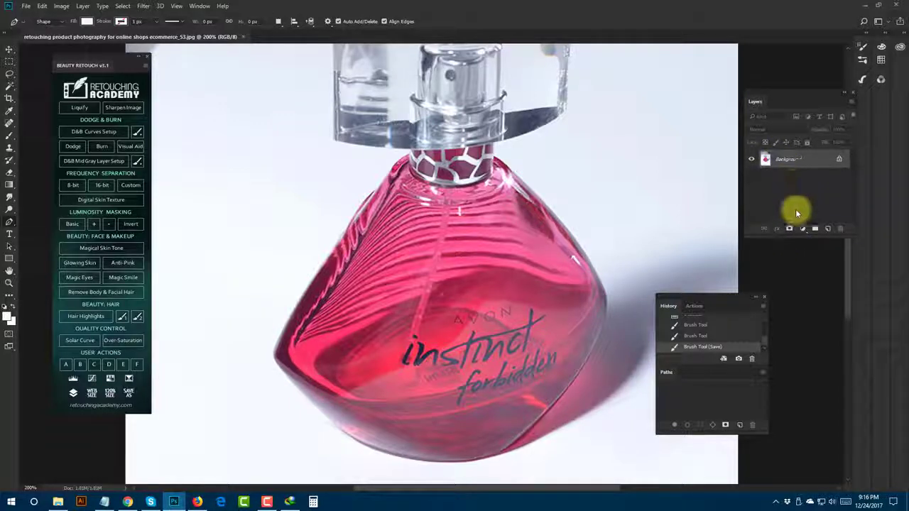
{"action": "left_click", "coordinate": [802, 231]}
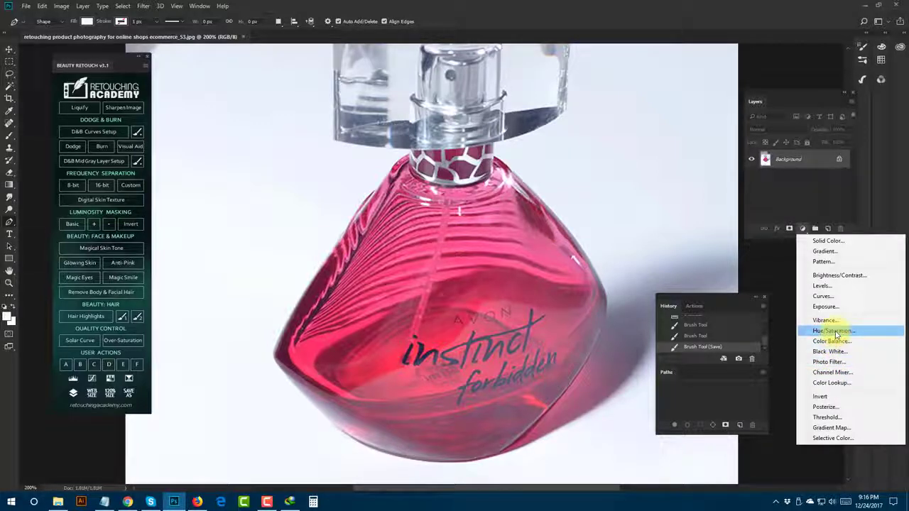
Add a Levels adjustment layer with input levels 36, 1.00 and 248
{"action": "left_click", "coordinate": [835, 287]}
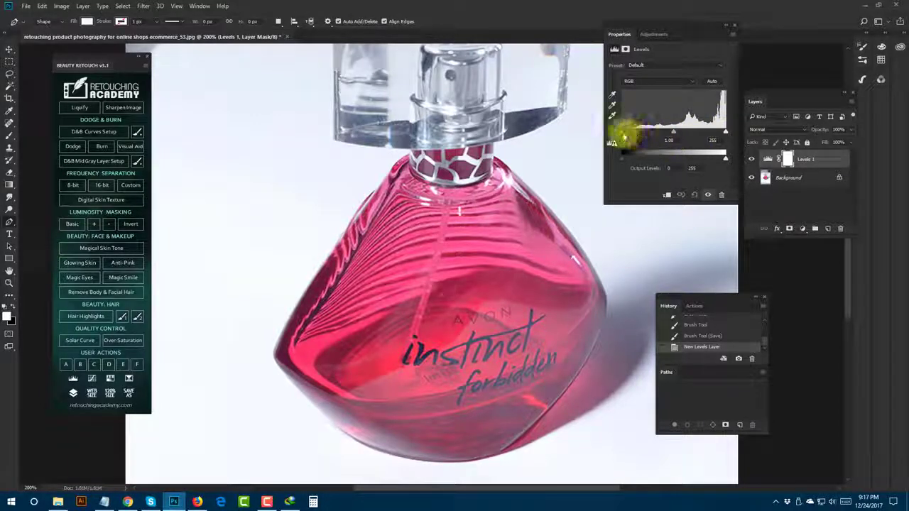
{"action": "mouse_move", "coordinate": [623, 133]}
{"action": "left_mouse_down"}
{"action": "mouse_move", "coordinate": [644, 134]}
{"action": "mouse_move", "coordinate": [636, 135]}
{"action": "left_mouse_up"}
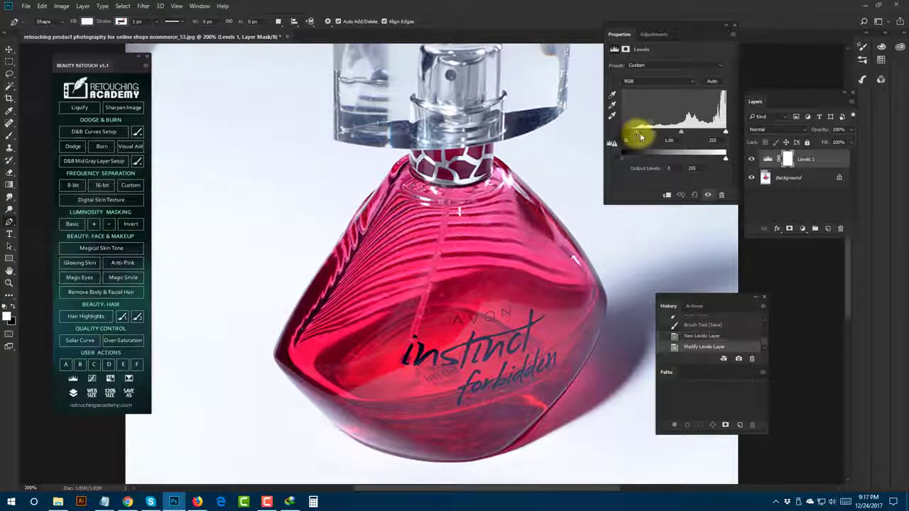
{"action": "mouse_move", "coordinate": [405, 149]}
{"action": "left_mouse_down"}
{"action": "mouse_move", "coordinate": [389, 367]}
{"action": "mouse_move", "coordinate": [480, 258]}
{"action": "mouse_move", "coordinate": [531, 240]}
{"action": "mouse_move", "coordinate": [471, 266]}
{"action": "mouse_move", "coordinate": [457, 228]}
{"action": "left_mouse_up"}
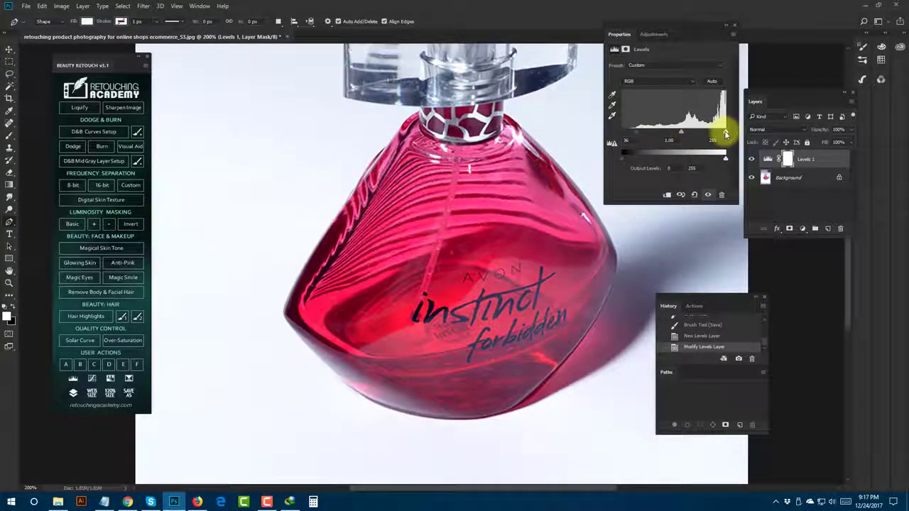
{"action": "left_click_drag", "start_coordinate": [725, 133], "coordinate": [722, 132]}
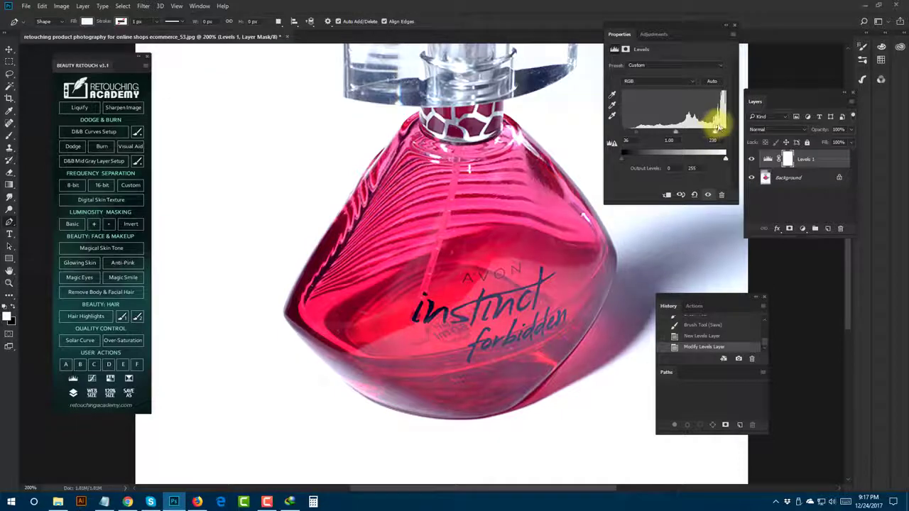
{"action": "left_click_drag", "start_coordinate": [715, 128], "coordinate": [724, 128]}
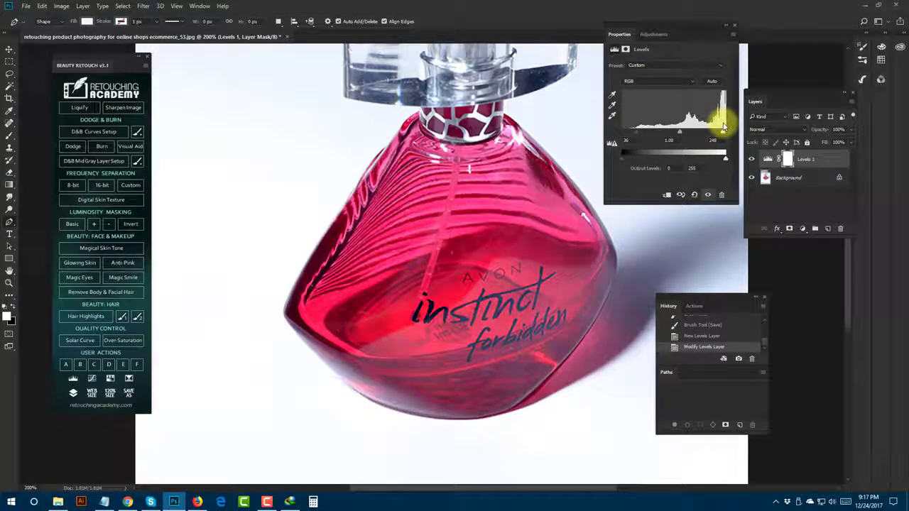
{"action": "scroll", "coordinate": [397, 341], "scroll_direction": "up", "scroll_amount": 5}
{"action": "scroll", "coordinate": [402, 369], "scroll_direction": "up", "scroll_amount": 2}
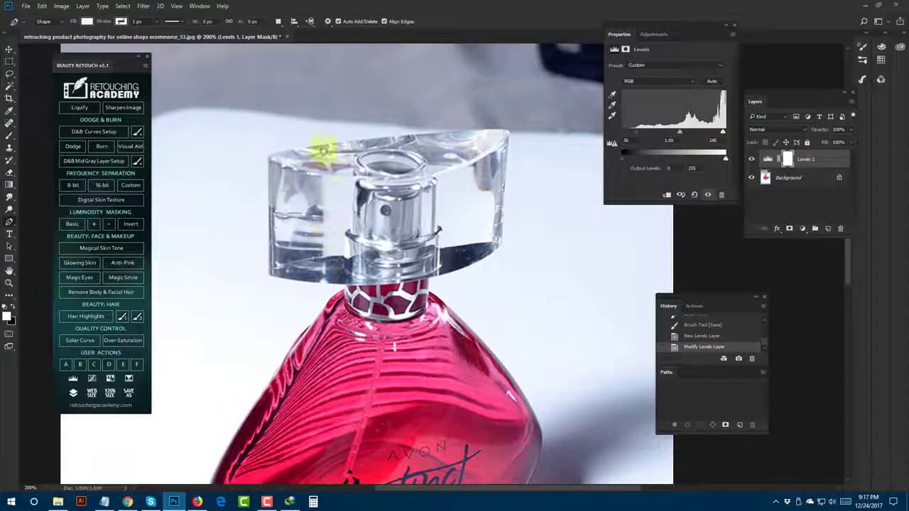
{"action": "left_click_drag", "start_coordinate": [323, 151], "coordinate": [335, 187]}
{"action": "left_click", "coordinate": [336, 187]}
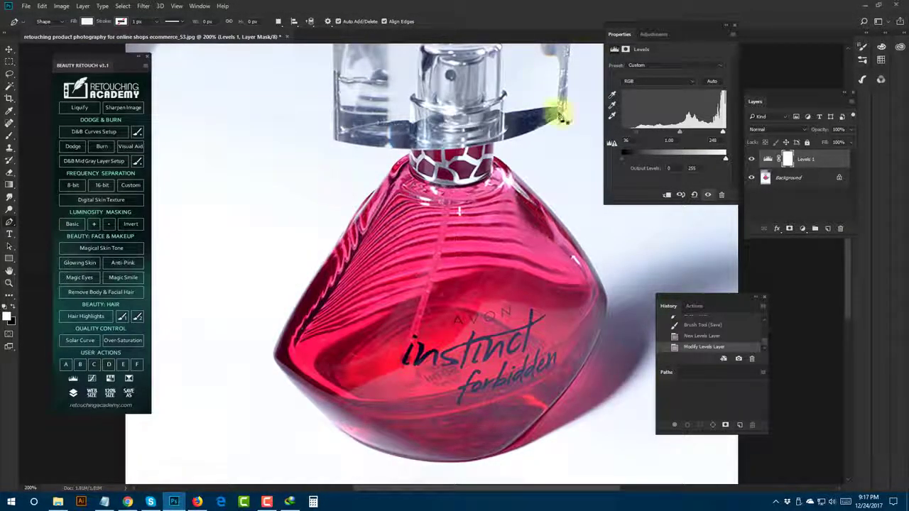
{"action": "left_click", "coordinate": [734, 25]}
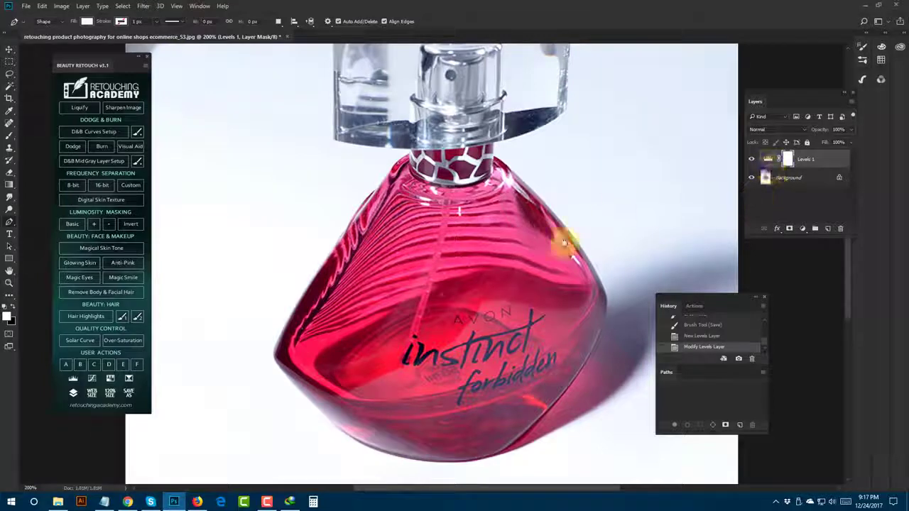
Duplicate the Background layer with Ctrl+J
{"action": "scroll", "coordinate": [568, 239], "scroll_direction": "up", "scroll_amount": 3}
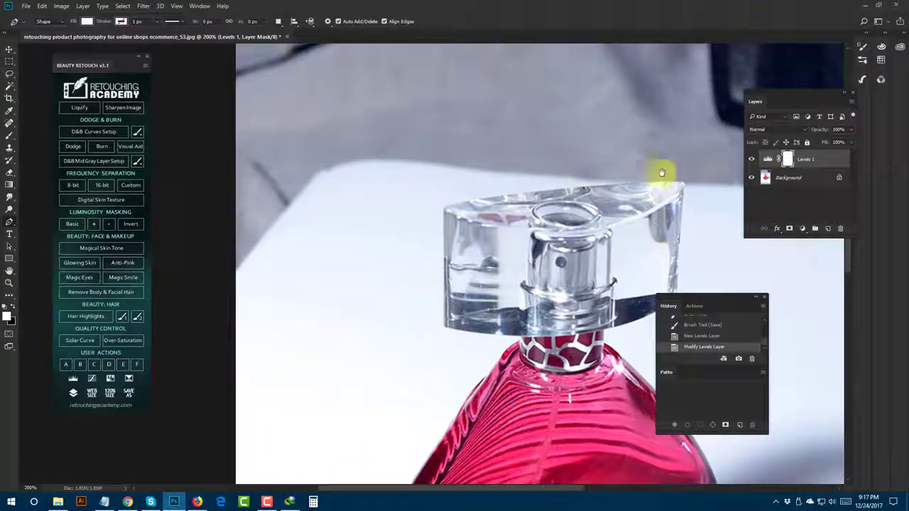
{"action": "left_click", "coordinate": [793, 178]}
{"action": "key", "text": "ctrl+j"}
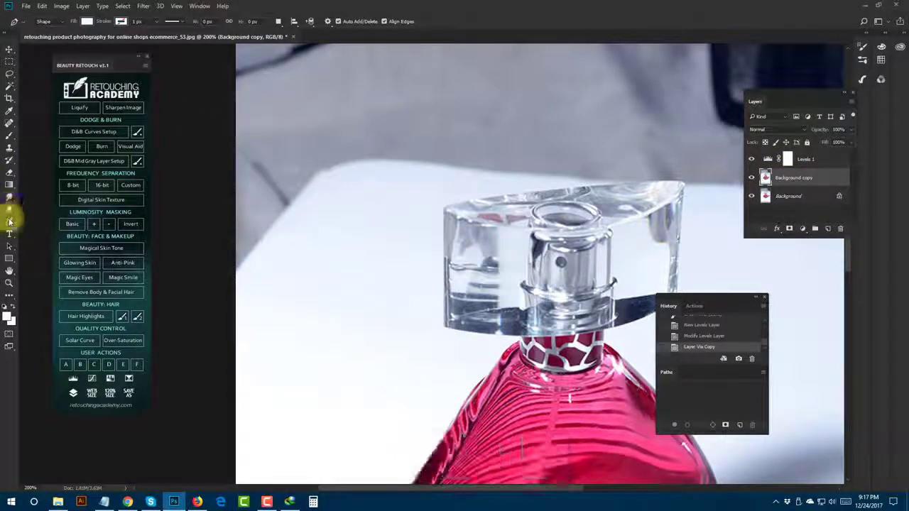
Merge Levels 1 down into Background copy and compare it with the original
{"action": "left_click_drag", "start_coordinate": [460, 217], "coordinate": [394, 259]}
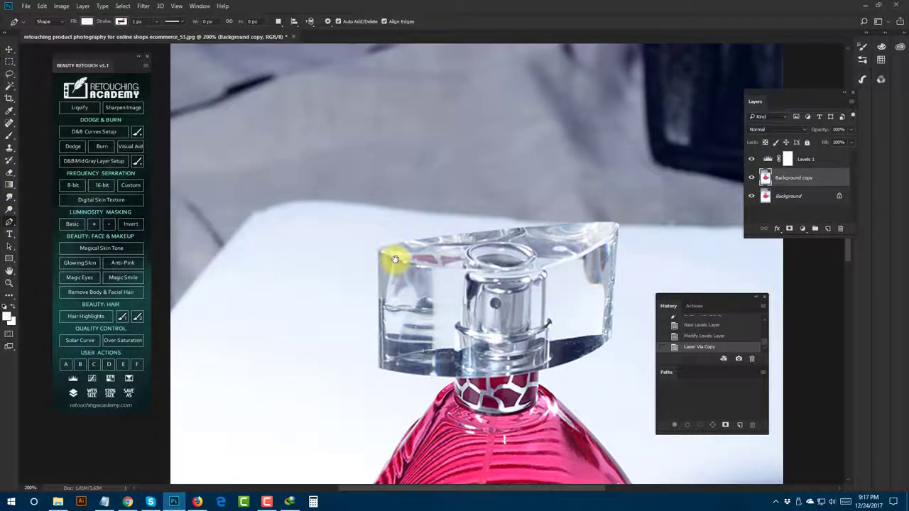
{"action": "scroll", "coordinate": [395, 259], "scroll_direction": "up", "scroll_amount": 1, "text": "alt"}
{"action": "scroll", "coordinate": [395, 260], "scroll_direction": "up", "scroll_amount": 1, "text": "alt"}
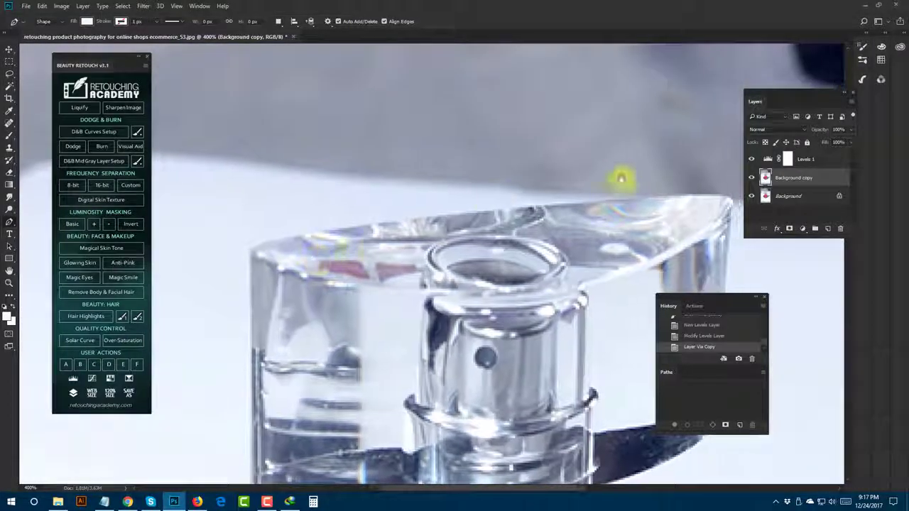
{"action": "left_click", "coordinate": [808, 161]}
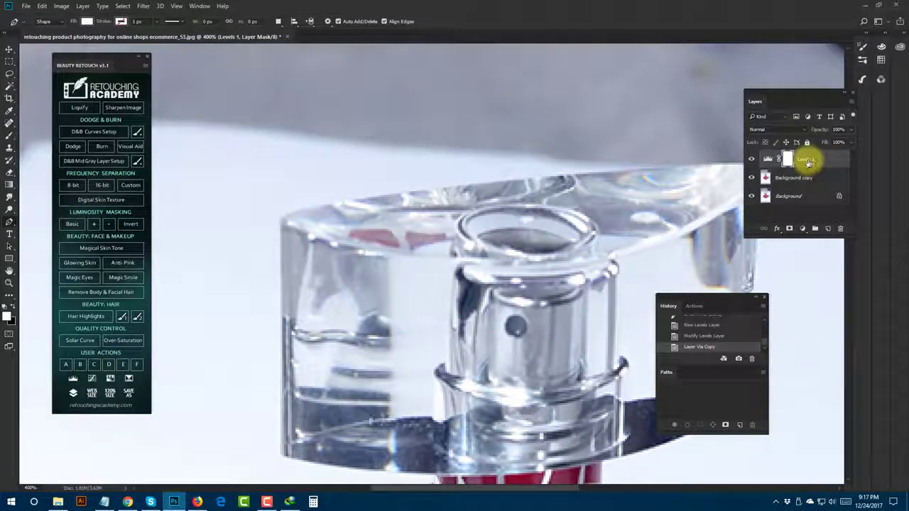
{"action": "key", "text": "ctrl+e"}
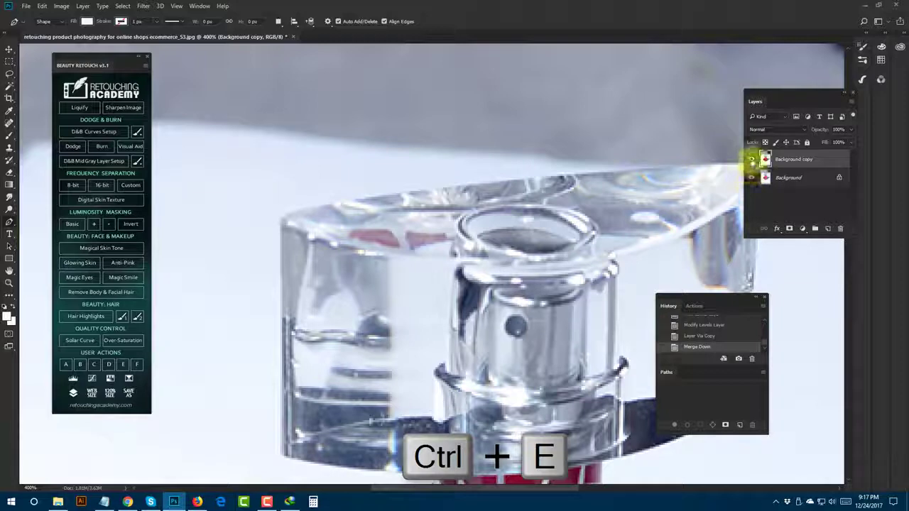
{"action": "left_click", "coordinate": [752, 160]}
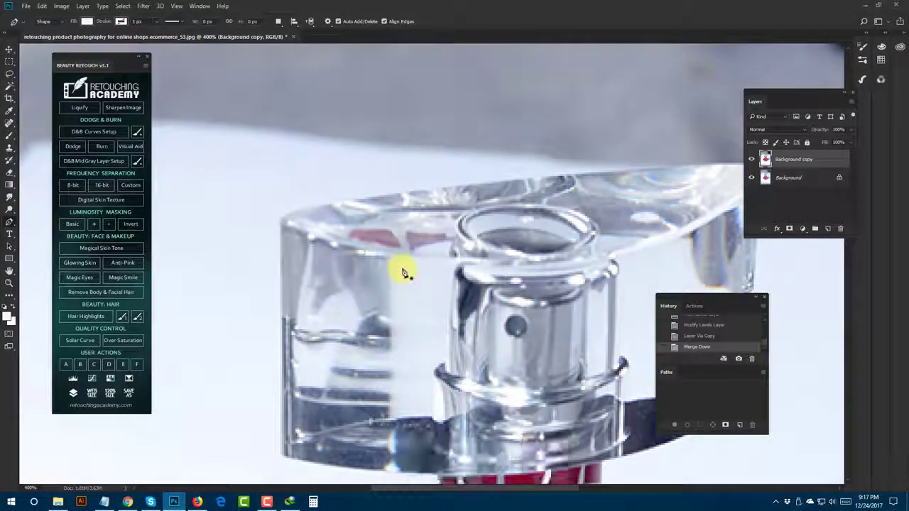
Undo the accidental shape layer and set the Pen tool to draw plain paths
{"action": "left_click", "coordinate": [280, 458]}
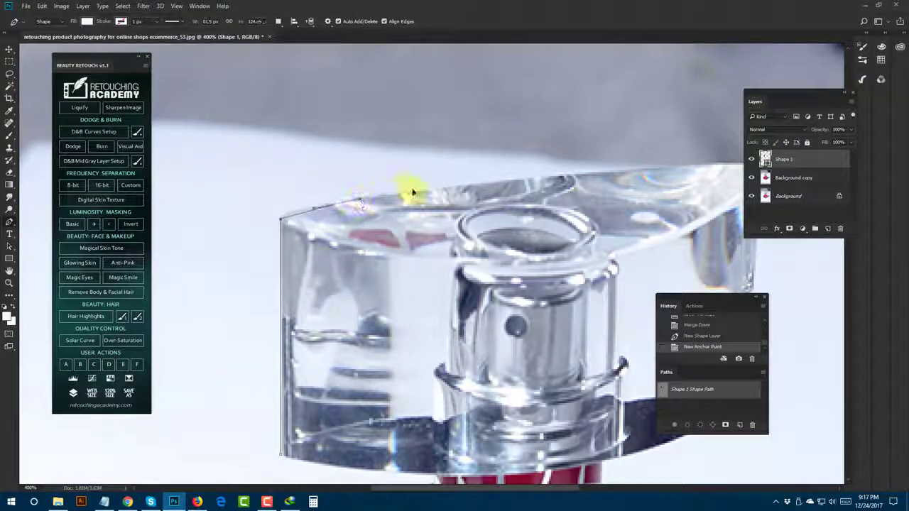
{"action": "key", "text": "ctrl+z"}
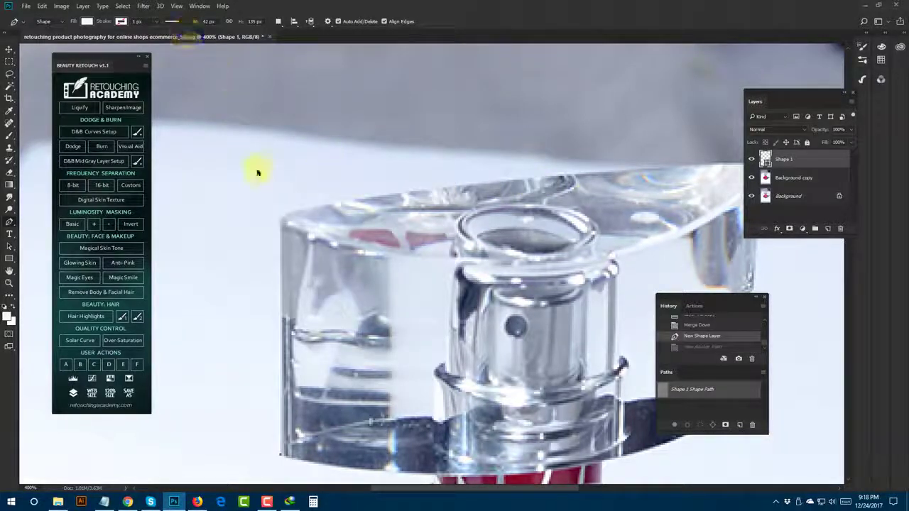
{"action": "key", "text": "ctrl+alt+z"}
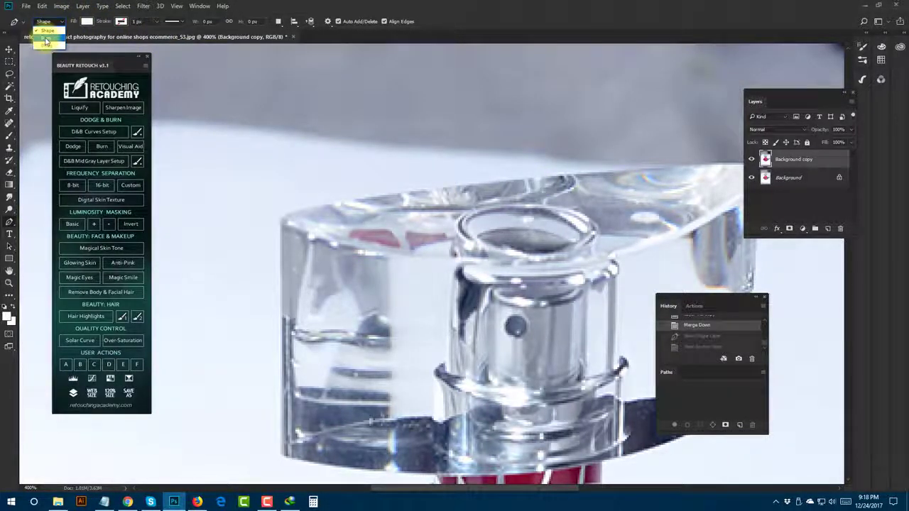
{"action": "left_click", "coordinate": [45, 41]}
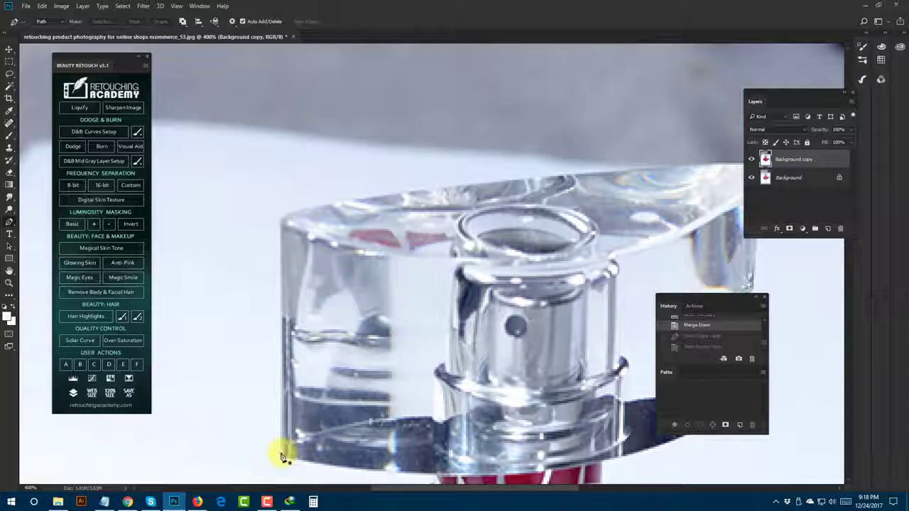
Trace the cap from its lower-left edge over the top, down the right side and along the bottom
{"action": "left_click", "coordinate": [282, 457]}
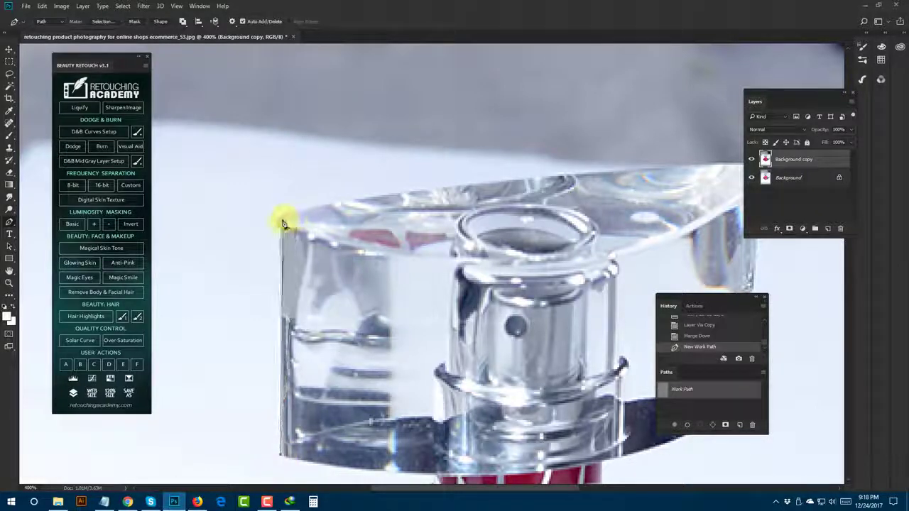
{"action": "left_click", "coordinate": [282, 223]}
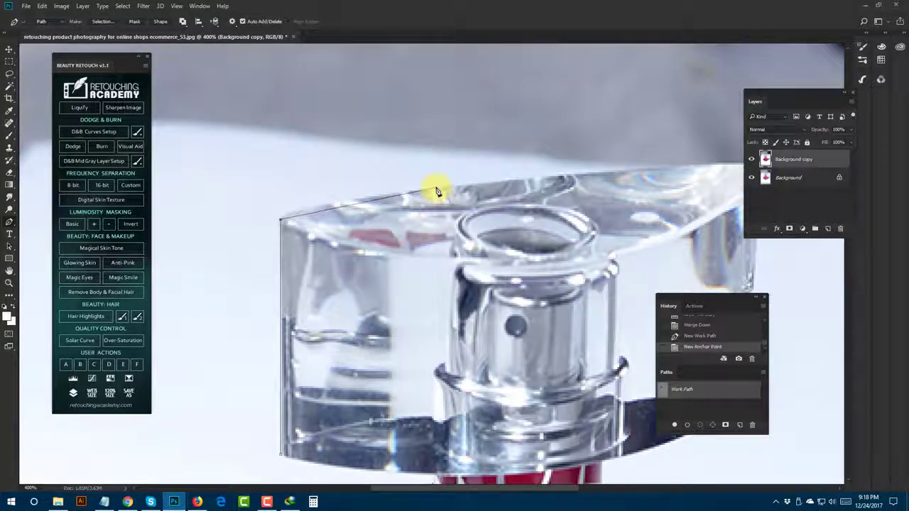
{"action": "left_click_drag", "start_coordinate": [576, 169], "coordinate": [608, 168]}
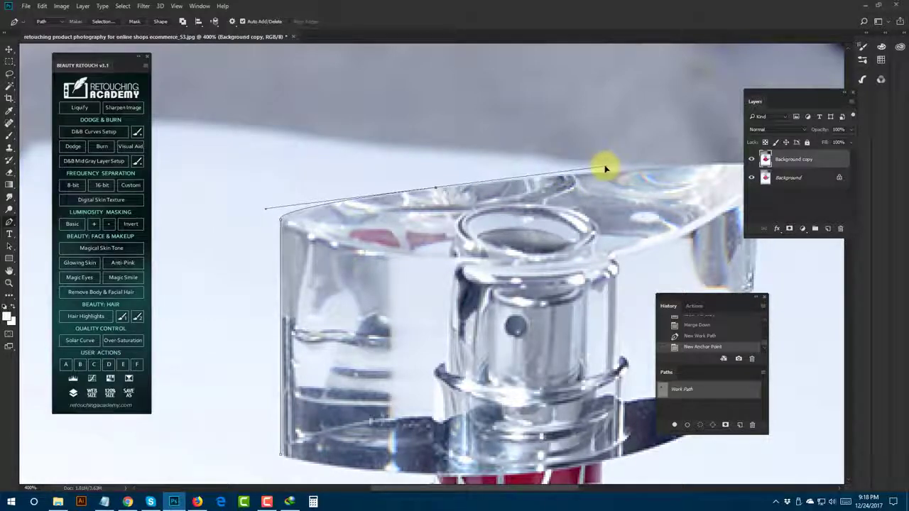
{"action": "scroll", "coordinate": [618, 172], "scroll_direction": "right", "scroll_amount": 3}
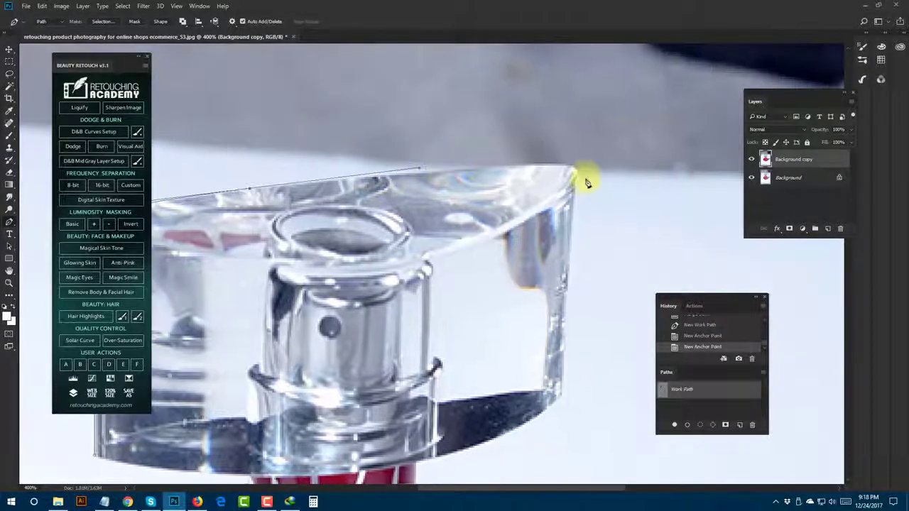
{"action": "left_click_drag", "start_coordinate": [573, 171], "coordinate": [609, 172]}
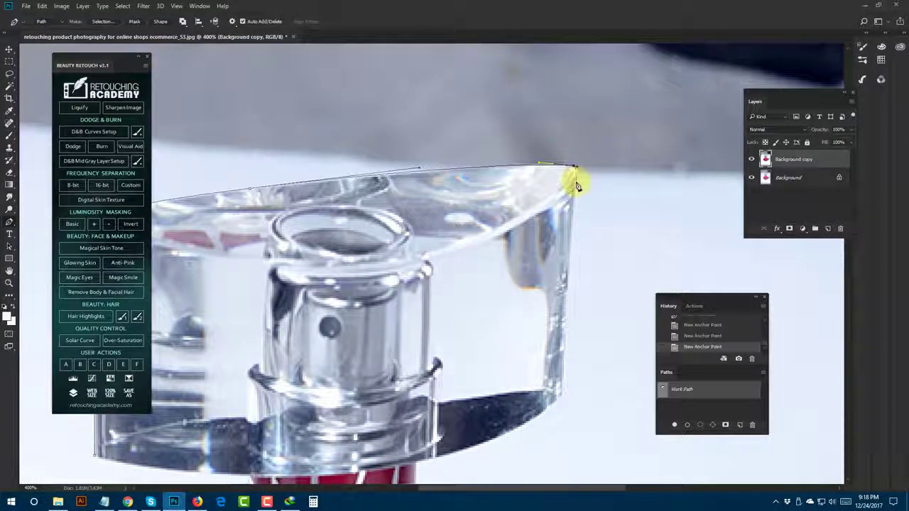
{"action": "left_click_drag", "start_coordinate": [546, 384], "coordinate": [569, 396]}
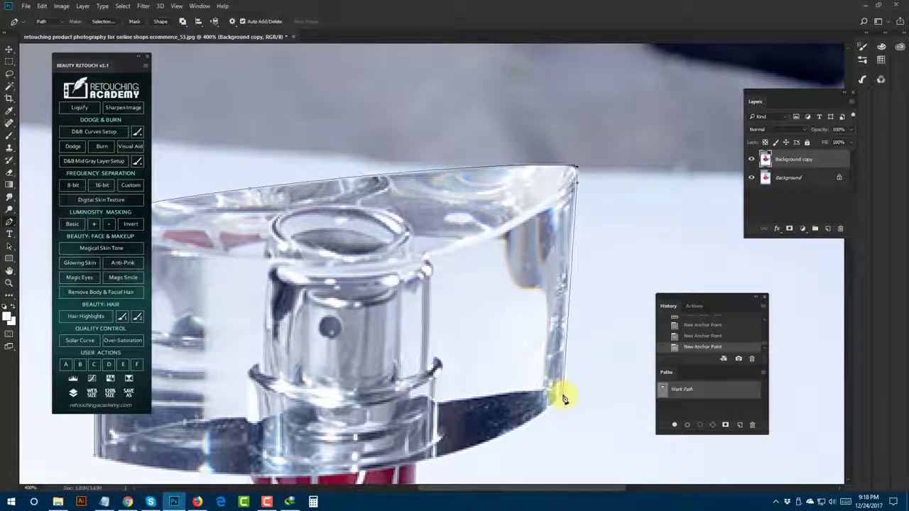
{"action": "scroll", "coordinate": [540, 419], "scroll_direction": "left", "scroll_amount": 1}
{"action": "scroll", "coordinate": [525, 398], "scroll_direction": "down", "scroll_amount": 2}
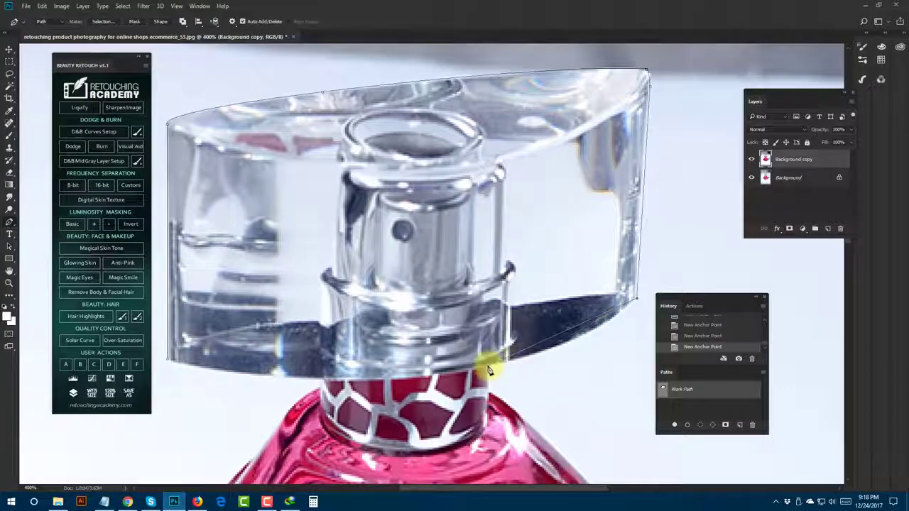
{"action": "left_click_drag", "start_coordinate": [477, 373], "coordinate": [385, 388]}
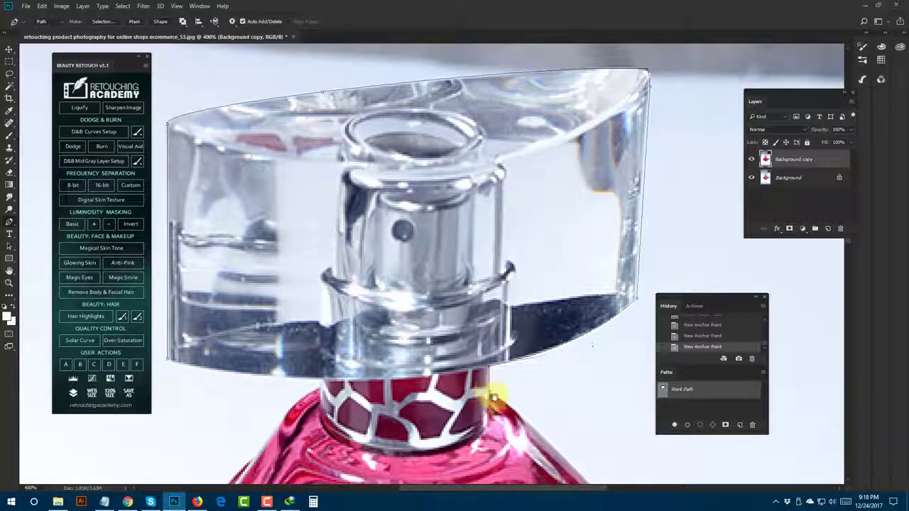
{"action": "mouse_move", "coordinate": [490, 395]}
{"action": "left_mouse_down"}
{"action": "mouse_move", "coordinate": [496, 339]}
{"action": "mouse_move", "coordinate": [517, 345]}
{"action": "mouse_move", "coordinate": [507, 152]}
{"action": "mouse_move", "coordinate": [507, 263]}
{"action": "mouse_move", "coordinate": [454, 289]}
{"action": "left_mouse_up"}
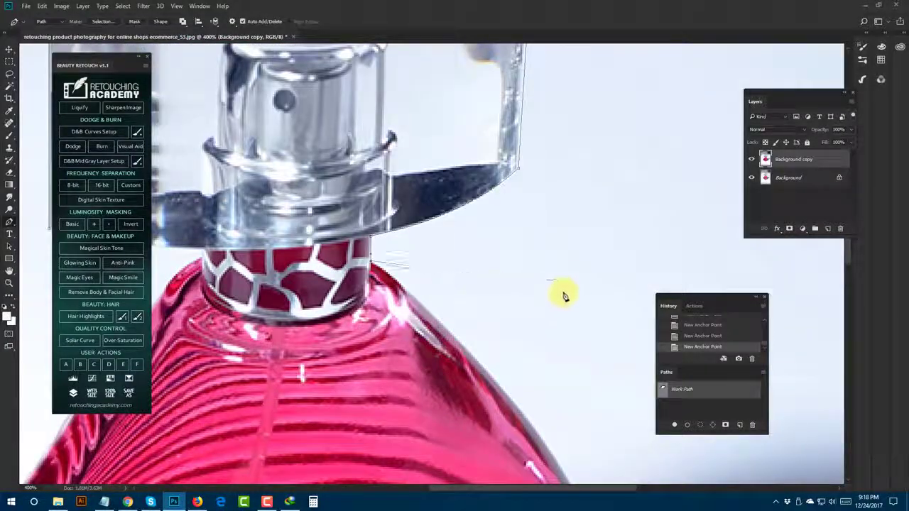
Close the path around the bottle and its shadow and convert it to a selection
{"action": "key", "text": "ctrl+1"}
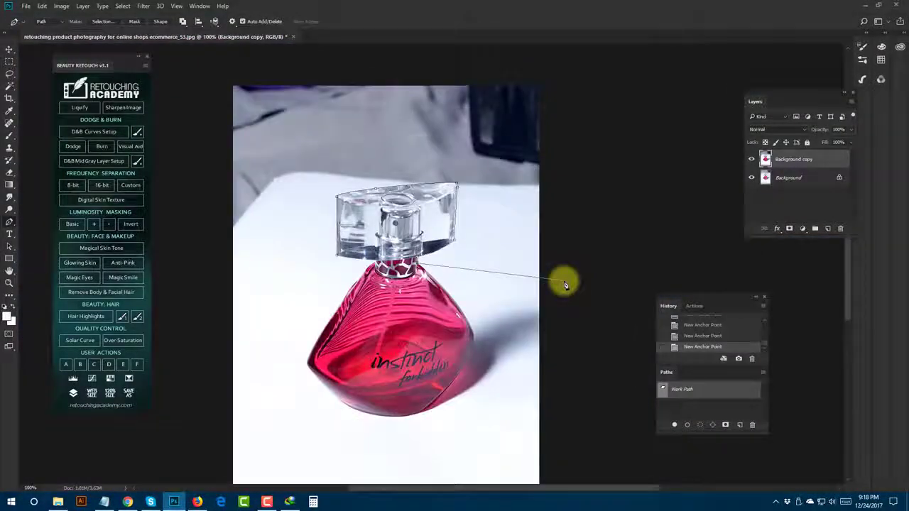
{"action": "mouse_move", "coordinate": [537, 412]}
{"action": "left_mouse_down"}
{"action": "mouse_move", "coordinate": [433, 426]}
{"action": "mouse_move", "coordinate": [460, 305]}
{"action": "left_mouse_up"}
{"action": "left_click_drag", "start_coordinate": [312, 307], "coordinate": [284, 265]}
{"action": "left_click_drag", "start_coordinate": [280, 214], "coordinate": [289, 312]}
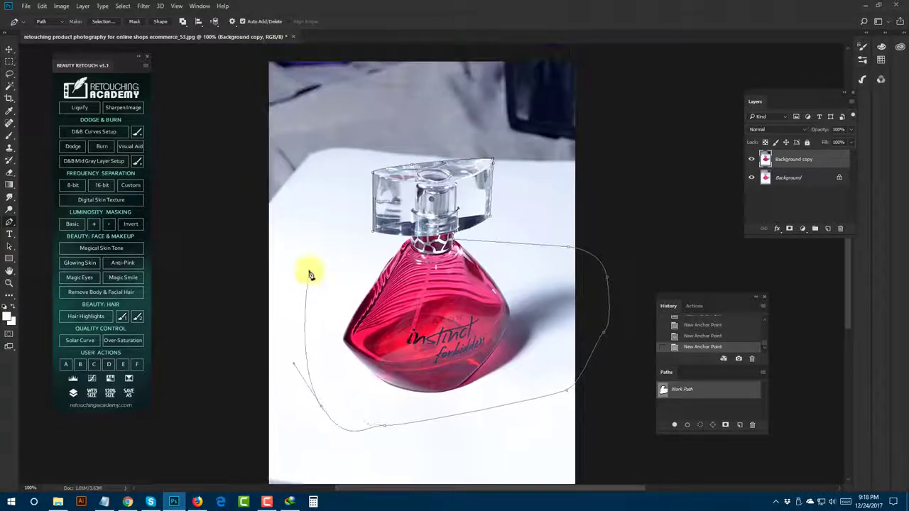
{"action": "left_click", "coordinate": [374, 236]}
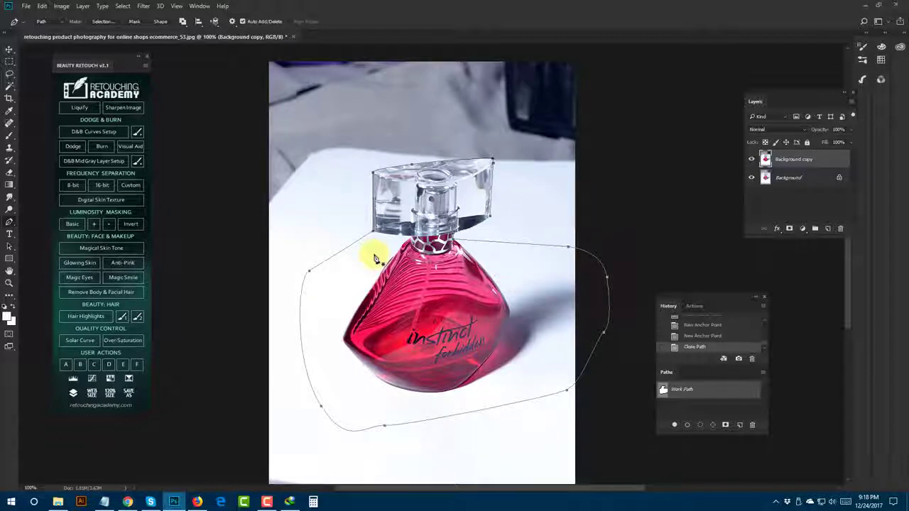
{"action": "key", "text": "ctrl+Return"}
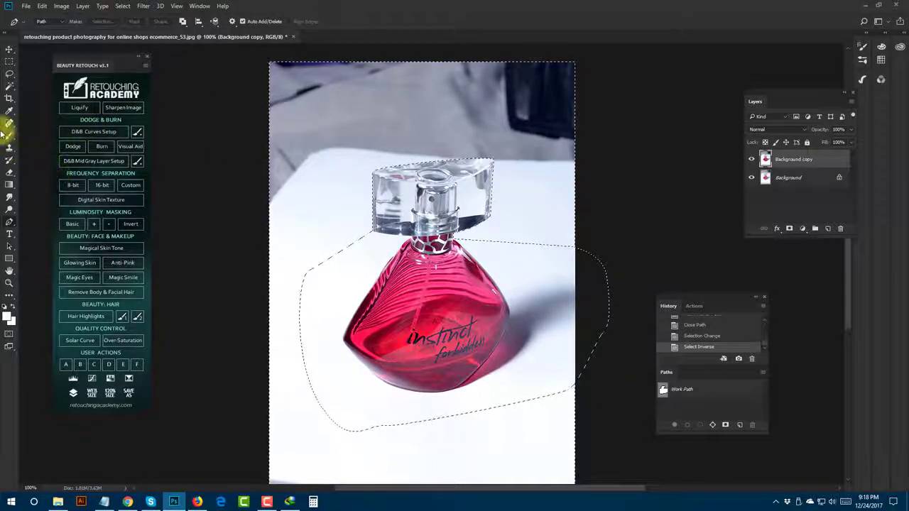
Paint the background outside the selection white with a soft brush, then deselect
{"action": "left_click", "coordinate": [9, 134]}
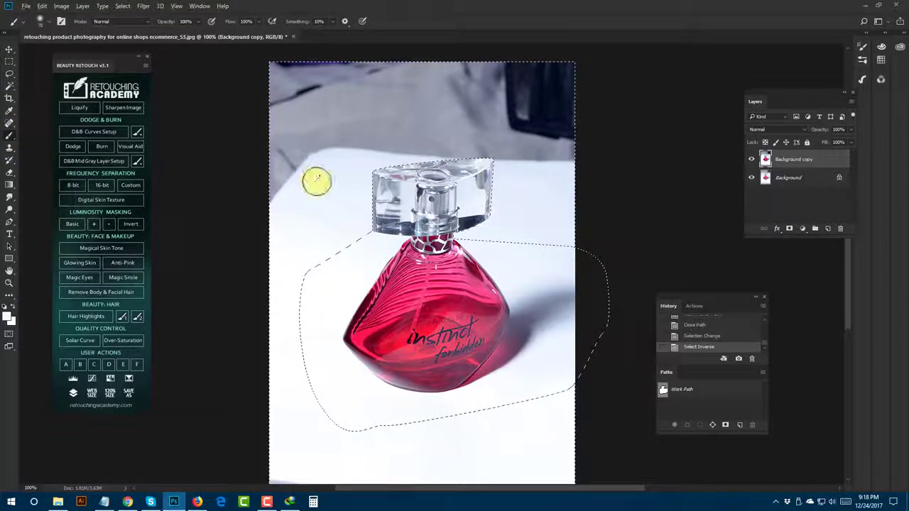
{"action": "right_click", "coordinate": [316, 180]}
{"action": "left_click", "coordinate": [348, 85]}
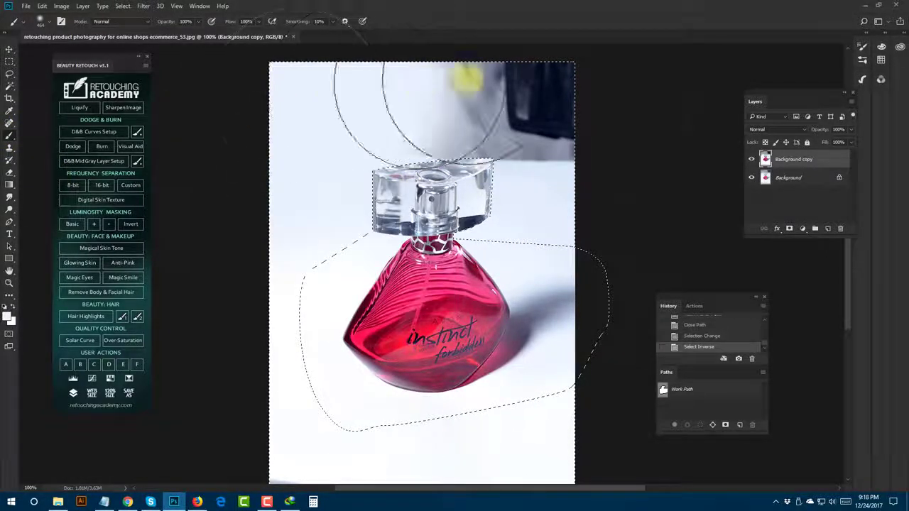
{"action": "mouse_move", "coordinate": [463, 87]}
{"action": "left_mouse_down"}
{"action": "mouse_move", "coordinate": [440, 81]}
{"action": "mouse_move", "coordinate": [358, 126]}
{"action": "mouse_move", "coordinate": [299, 138]}
{"action": "left_mouse_up"}
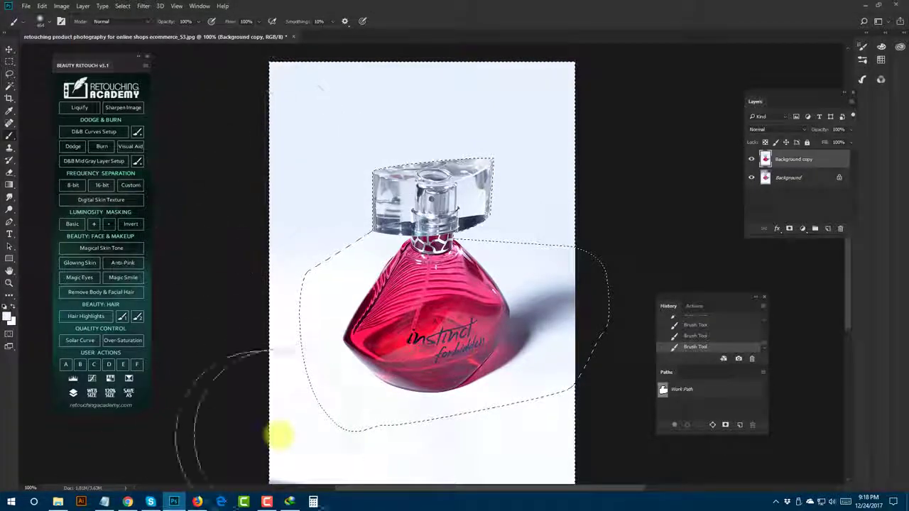
{"action": "left_click_drag", "start_coordinate": [280, 436], "coordinate": [256, 193]}
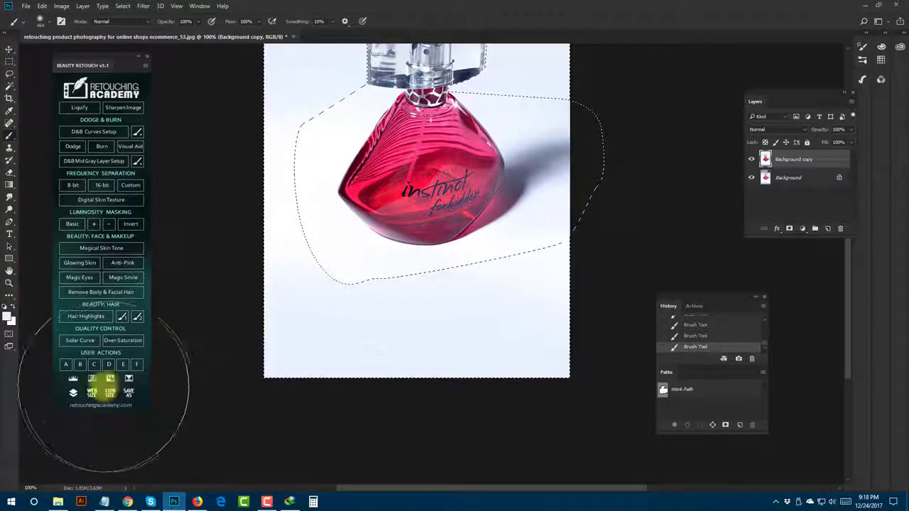
{"action": "key", "text": "ctrl+d"}
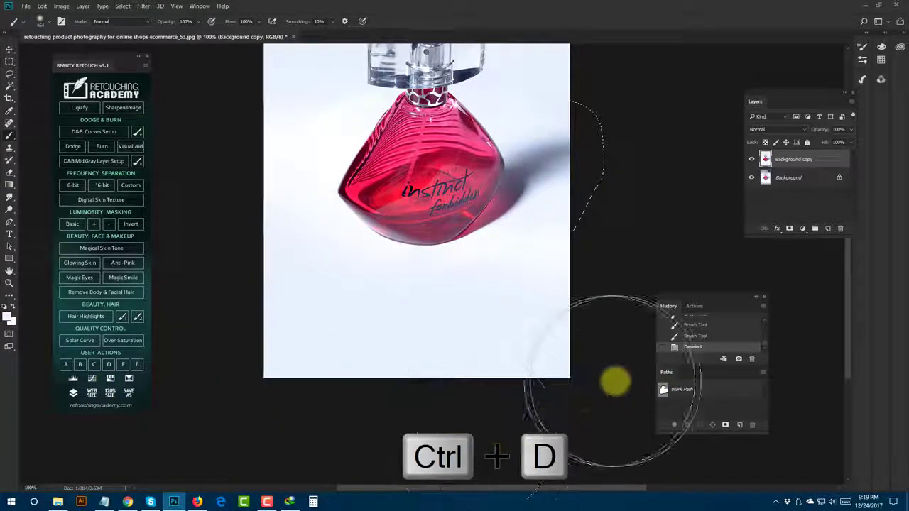
Paint more white over the backdrop, including above the cap, with a 138 px brush
{"action": "mouse_move", "coordinate": [613, 377]}
{"action": "left_mouse_down"}
{"action": "mouse_move", "coordinate": [618, 341]}
{"action": "mouse_move", "coordinate": [491, 406]}
{"action": "left_mouse_up"}
{"action": "scroll", "coordinate": [504, 187], "scroll_direction": "up", "scroll_amount": 3}
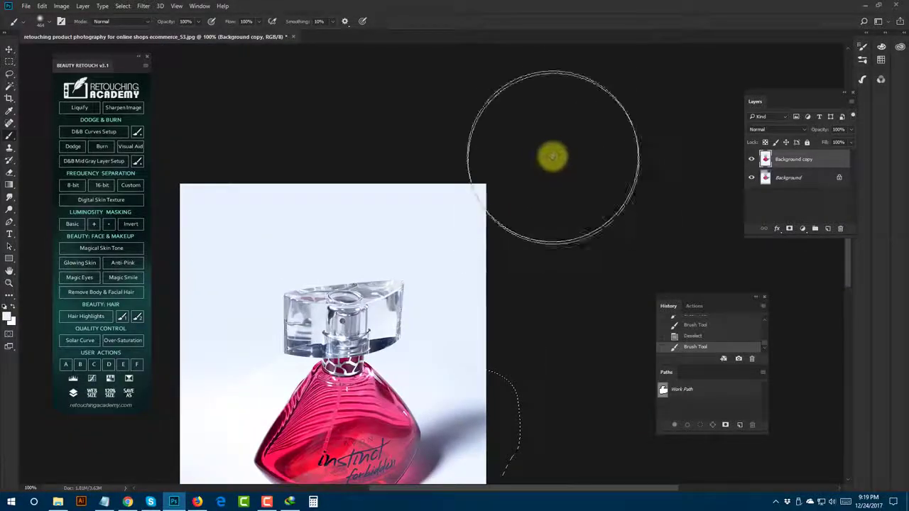
{"action": "right_click", "coordinate": [428, 172]}
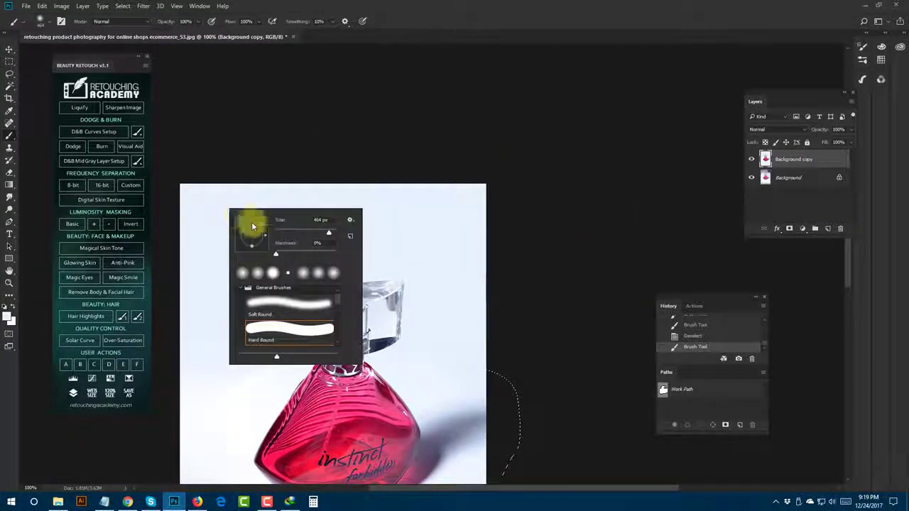
{"action": "right_click", "coordinate": [233, 210]}
{"action": "left_click_drag", "start_coordinate": [311, 238], "coordinate": [298, 236]}
{"action": "left_click", "coordinate": [325, 158]}
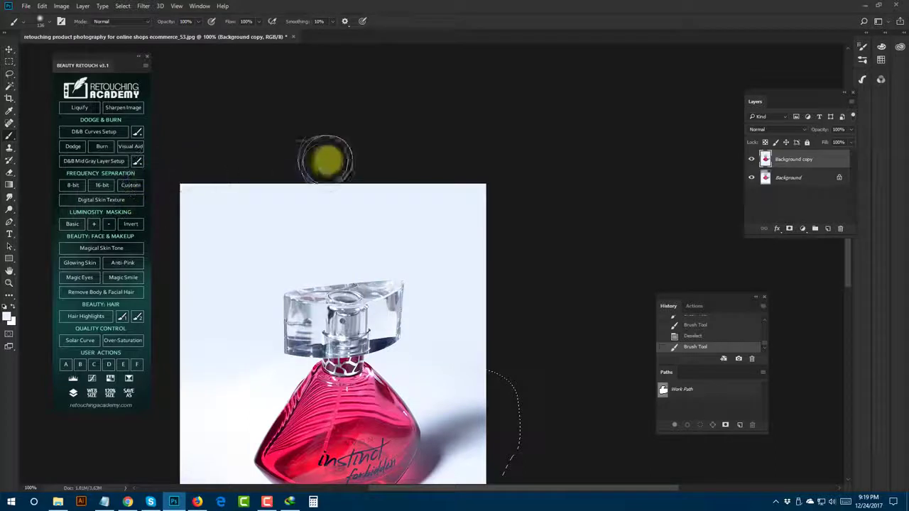
{"action": "left_click_drag", "start_coordinate": [211, 246], "coordinate": [393, 110]}
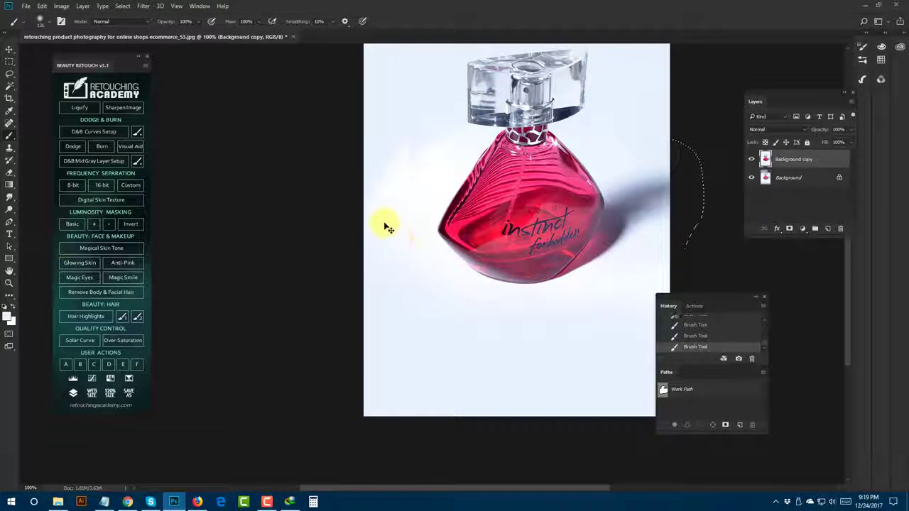
Whiten the background along its left edge with a smaller brush
{"action": "right_click", "coordinate": [409, 223]}
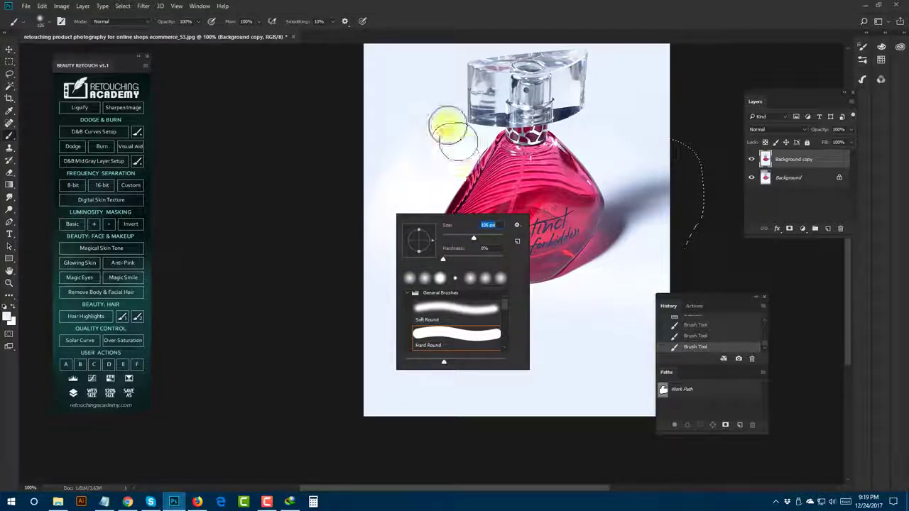
{"action": "key", "text": "bracketleft"}
{"action": "key", "text": "bracketleft"}
{"action": "key", "text": "bracketleft"}
{"action": "key", "text": "Return"}
{"action": "left_click_drag", "start_coordinate": [374, 267], "coordinate": [391, 240]}
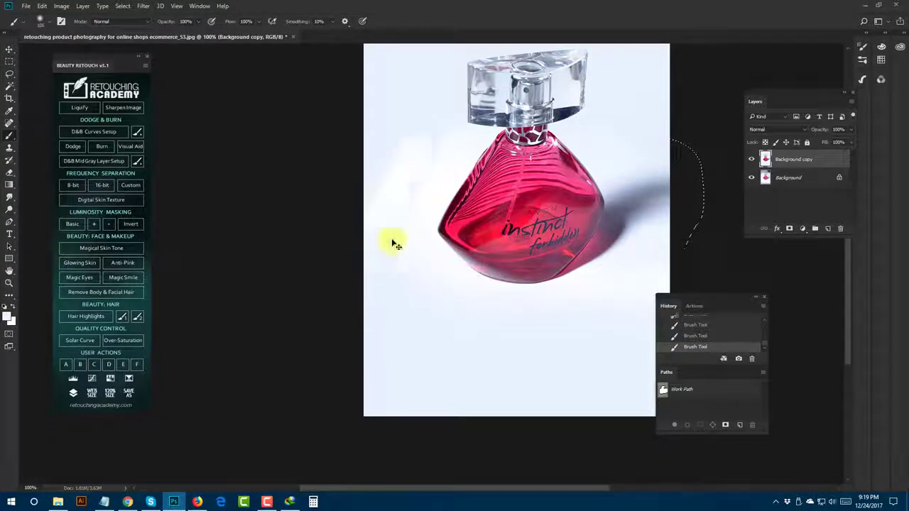
{"action": "right_click", "coordinate": [332, 223]}
{"action": "key", "text": "Escape"}
{"action": "right_click", "coordinate": [412, 138]}
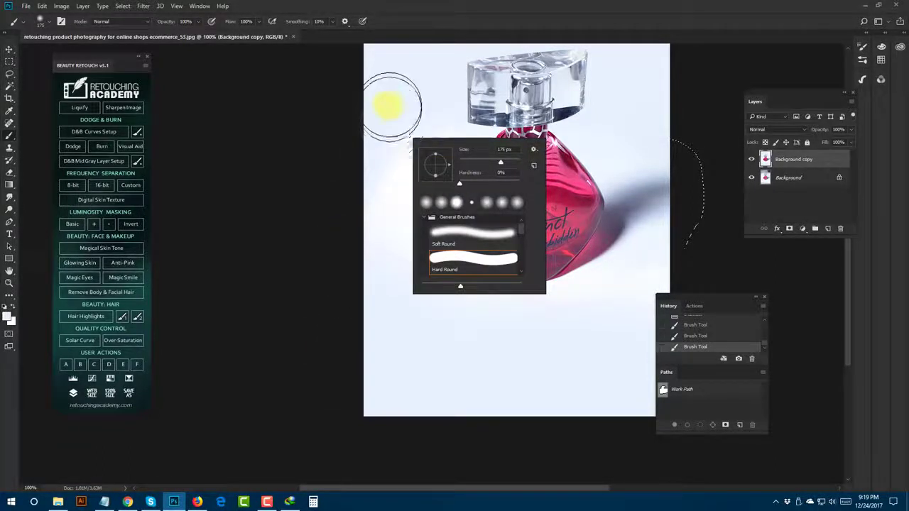
{"action": "key", "text": "Escape"}
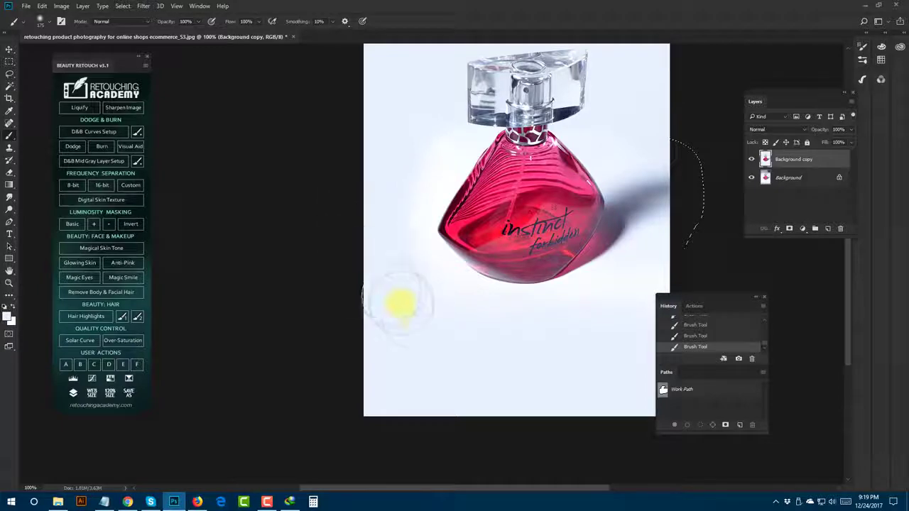
{"action": "scroll", "coordinate": [528, 348], "scroll_direction": "right", "scroll_amount": 3}
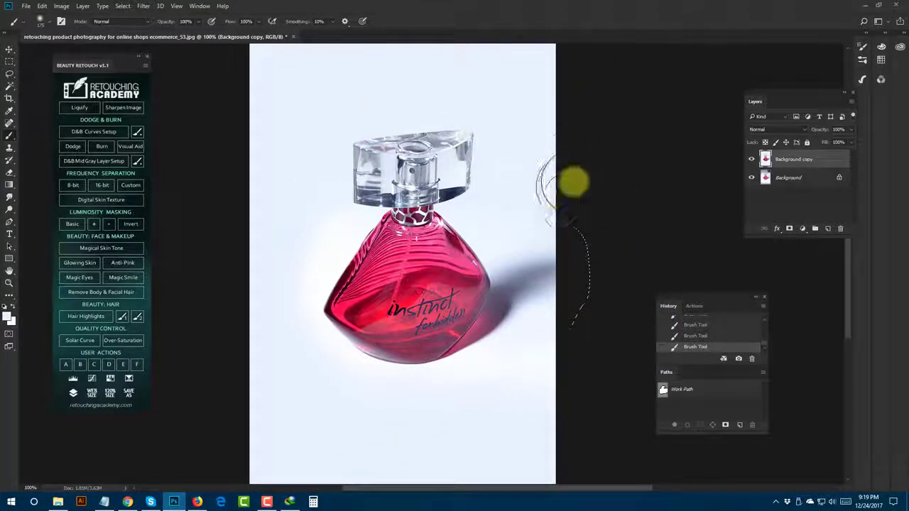
{"action": "scroll", "coordinate": [535, 185], "scroll_direction": "up", "scroll_amount": 2}
{"action": "key", "text": "ctrl+plus"}
Save the document as a PSD file
{"action": "key", "text": "ctrl+plus"}
{"action": "key", "text": "ctrl+plus"}
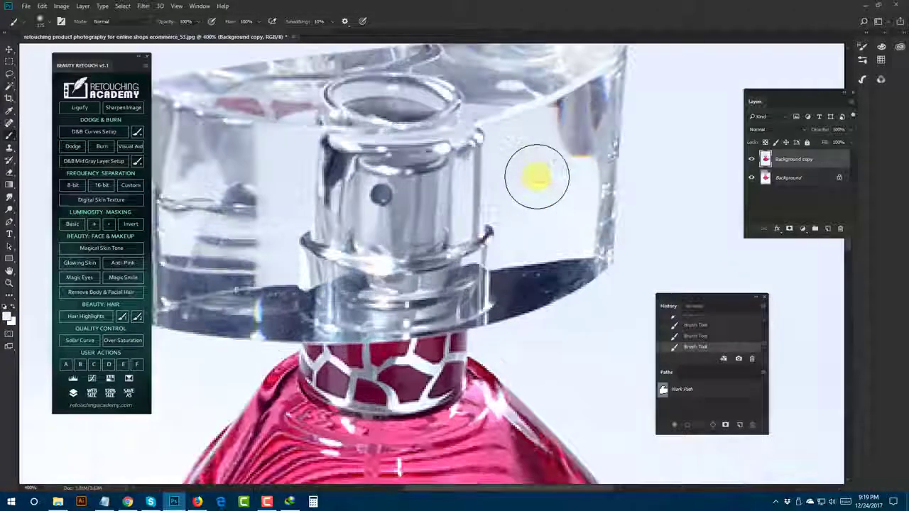
{"action": "key", "text": "ctrl+plus"}
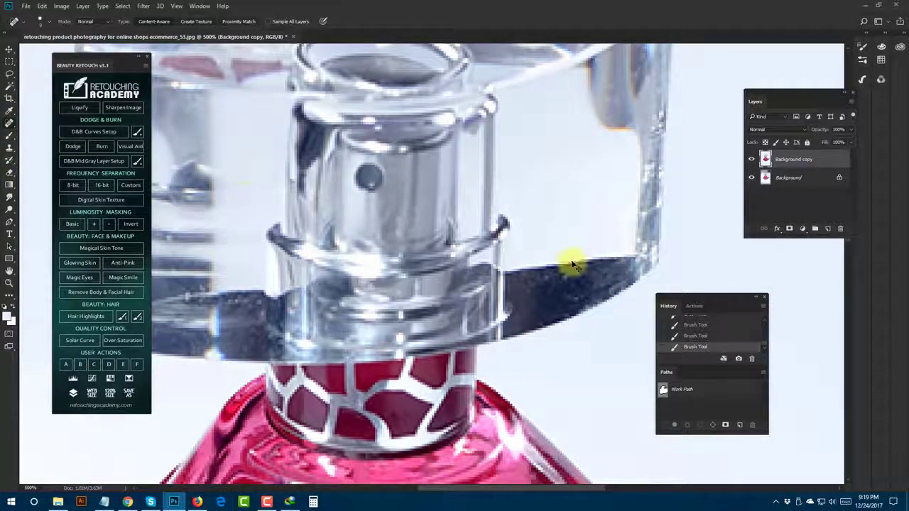
{"action": "key", "text": "ctrl+shift+s"}
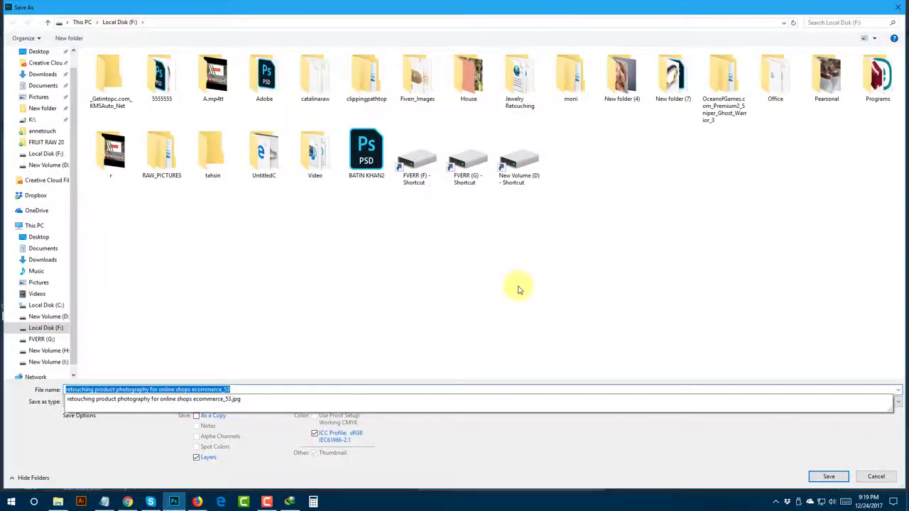
{"action": "key", "text": "Return"}
Spot-heal the speckles in the dark reflection strip and the white streak on the striped glass
{"action": "right_click", "coordinate": [568, 284]}
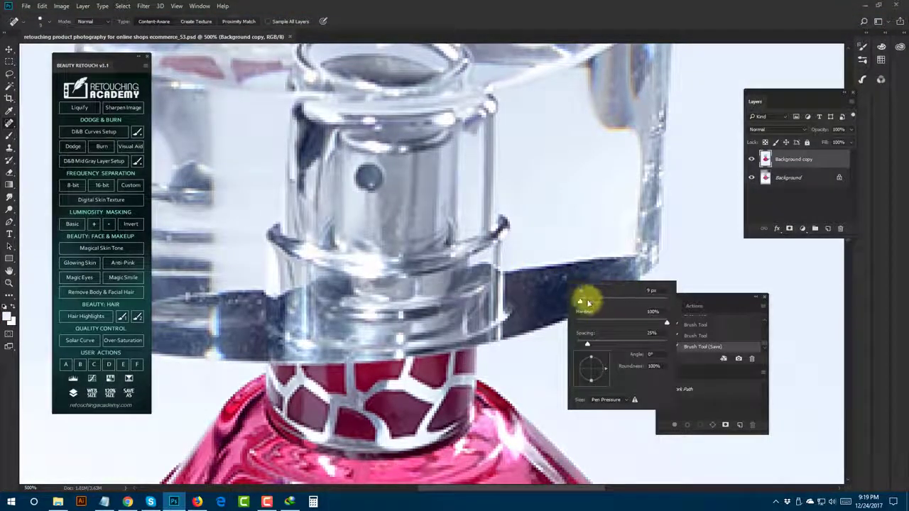
{"action": "mouse_move", "coordinate": [563, 278]}
{"action": "left_mouse_down"}
{"action": "mouse_move", "coordinate": [544, 278]}
{"action": "mouse_move", "coordinate": [581, 295]}
{"action": "left_mouse_up"}
{"action": "left_click_drag", "start_coordinate": [263, 230], "coordinate": [448, 226]}
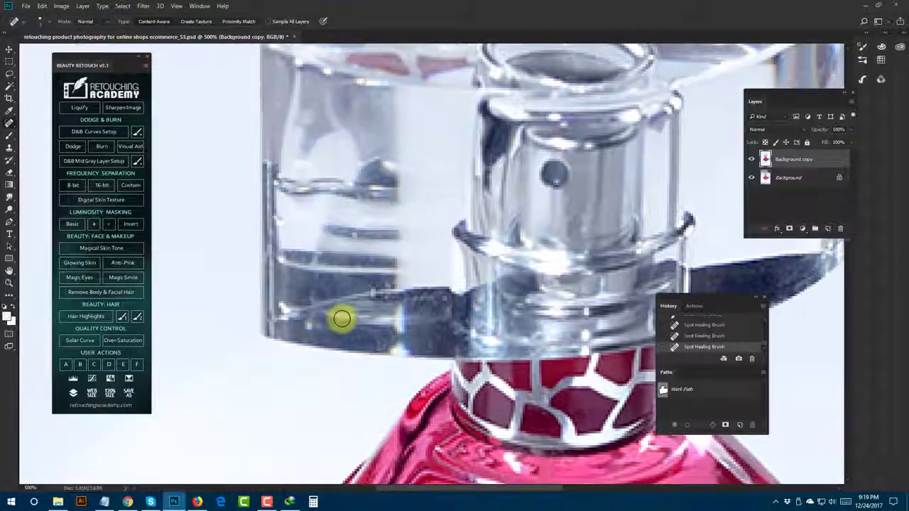
{"action": "left_click_drag", "start_coordinate": [341, 319], "coordinate": [373, 295]}
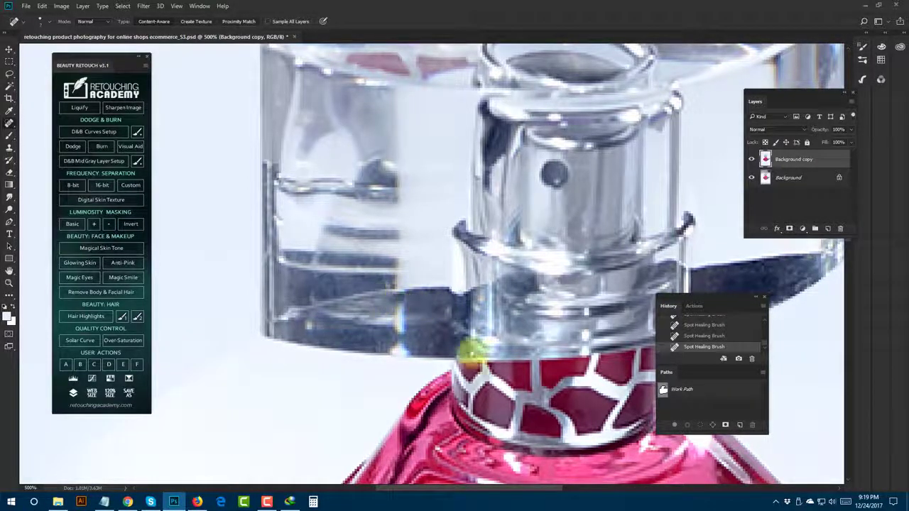
{"action": "left_click_drag", "start_coordinate": [442, 326], "coordinate": [382, 14]}
{"action": "left_click", "coordinate": [514, 219]}
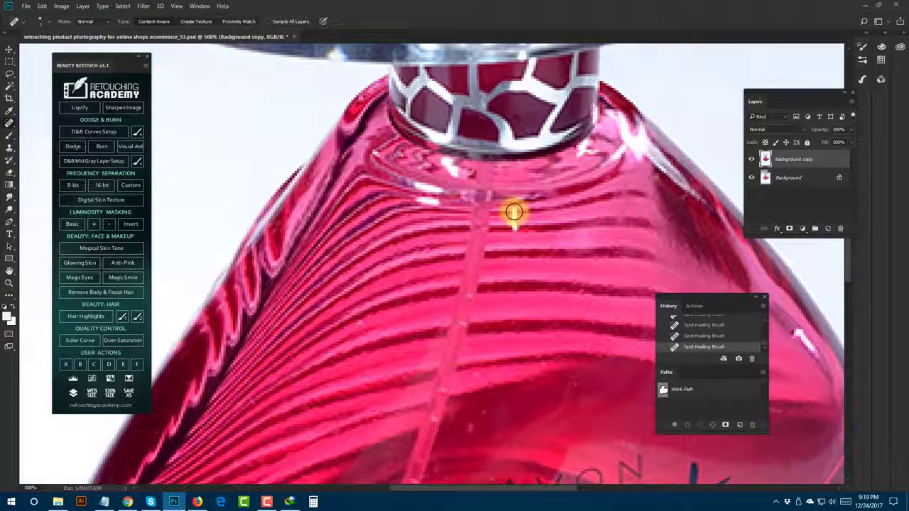
{"action": "left_click", "coordinate": [512, 226]}
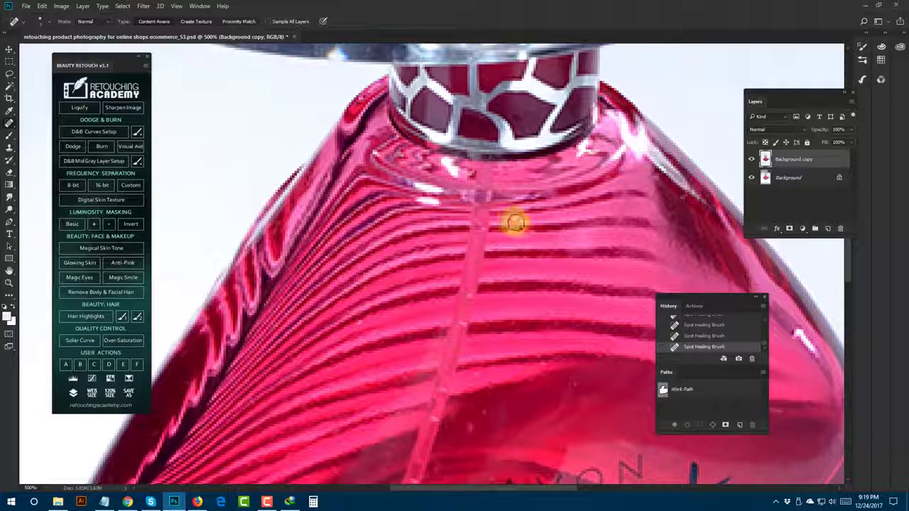
Clone Stamp two blemishes on the striped glass using a 1 px brush
{"action": "left_click", "coordinate": [9, 148]}
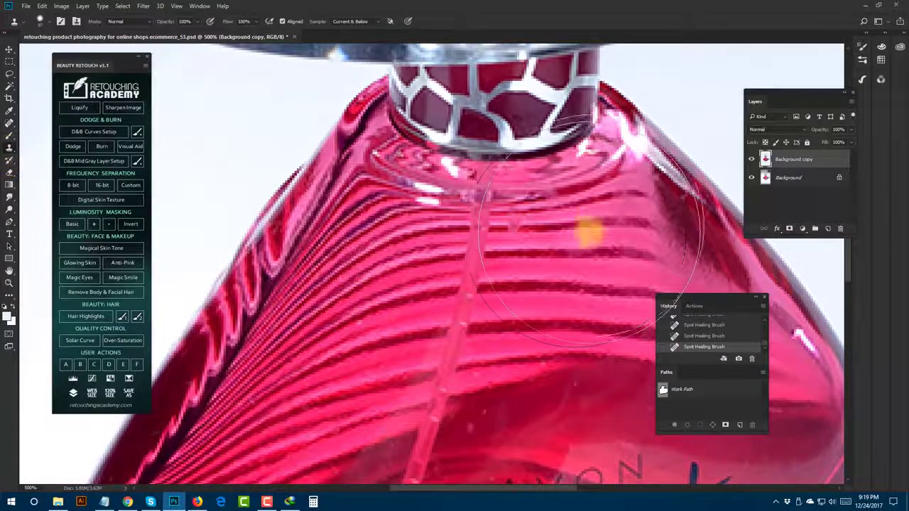
{"action": "right_click", "coordinate": [539, 243]}
{"action": "left_click_drag", "start_coordinate": [594, 264], "coordinate": [537, 203]}
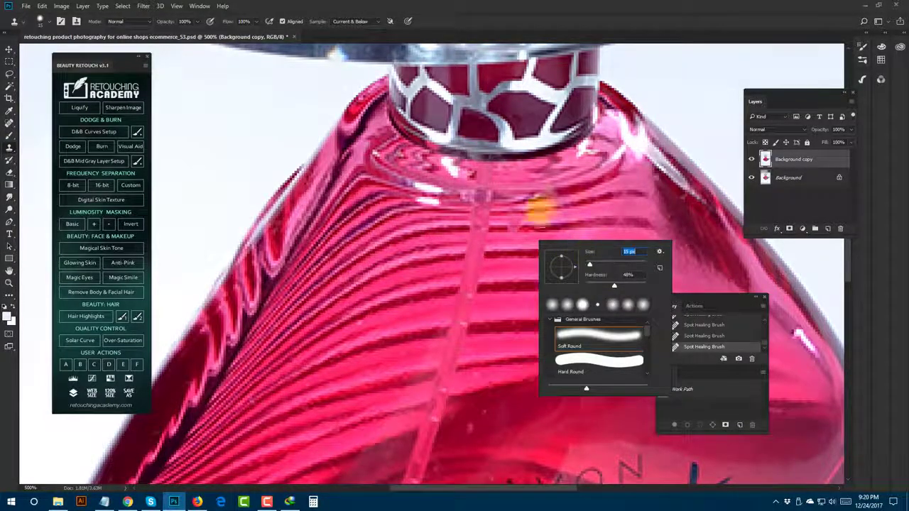
{"action": "left_click", "coordinate": [531, 228]}
{"action": "right_click", "coordinate": [531, 227]}
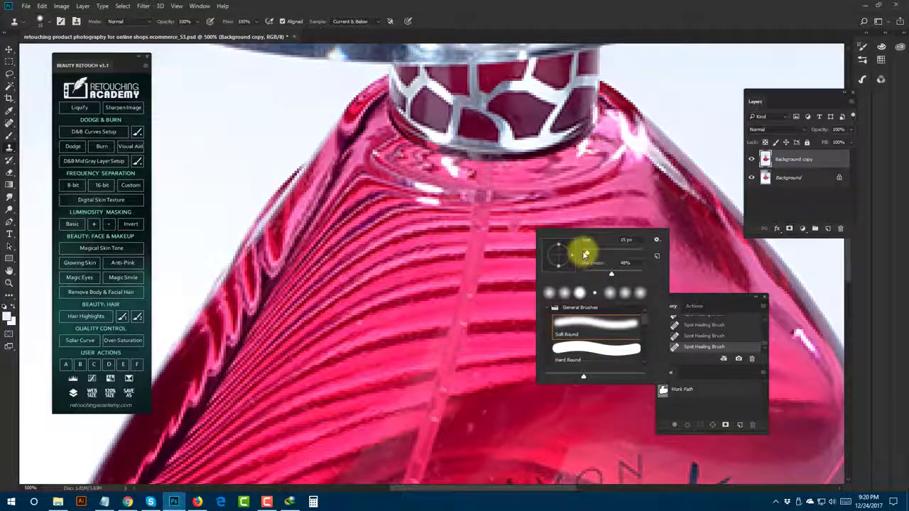
{"action": "left_click_drag", "start_coordinate": [578, 256], "coordinate": [541, 225]}
{"action": "left_click", "coordinate": [534, 227]}
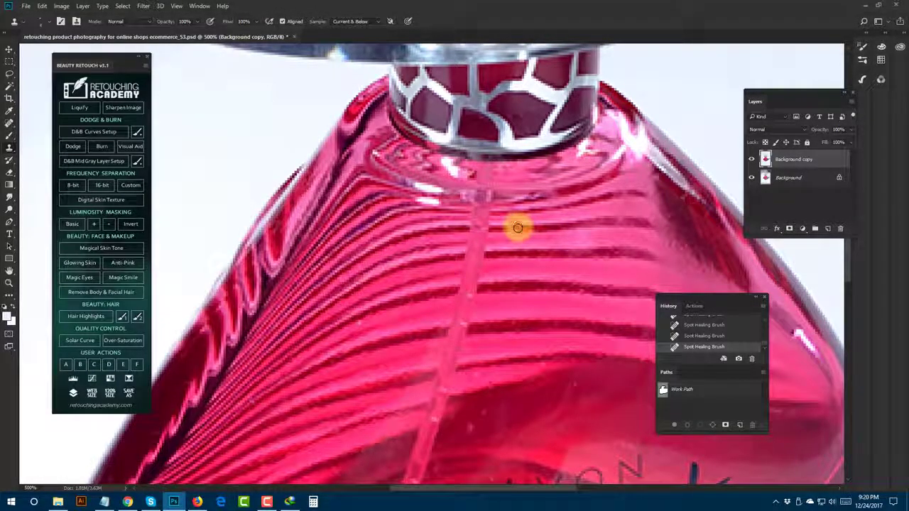
{"action": "left_click", "coordinate": [523, 228]}
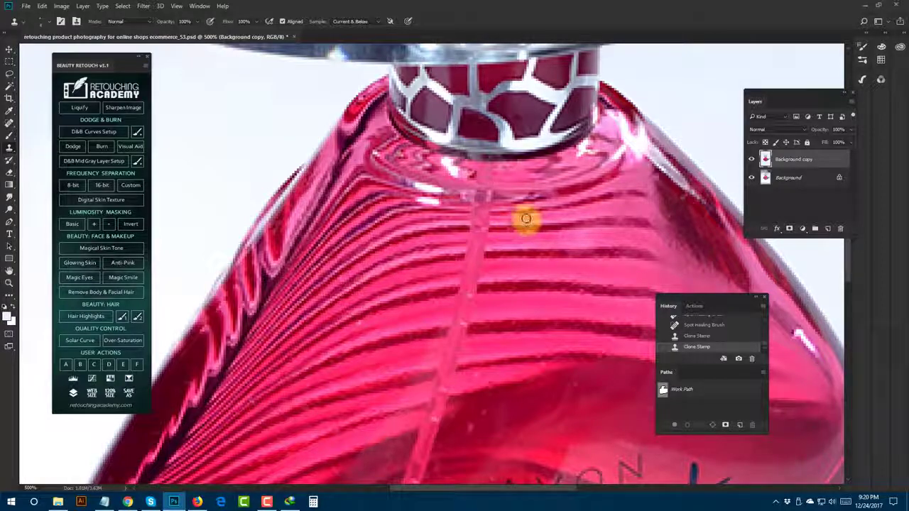
{"action": "left_click", "coordinate": [509, 229]}
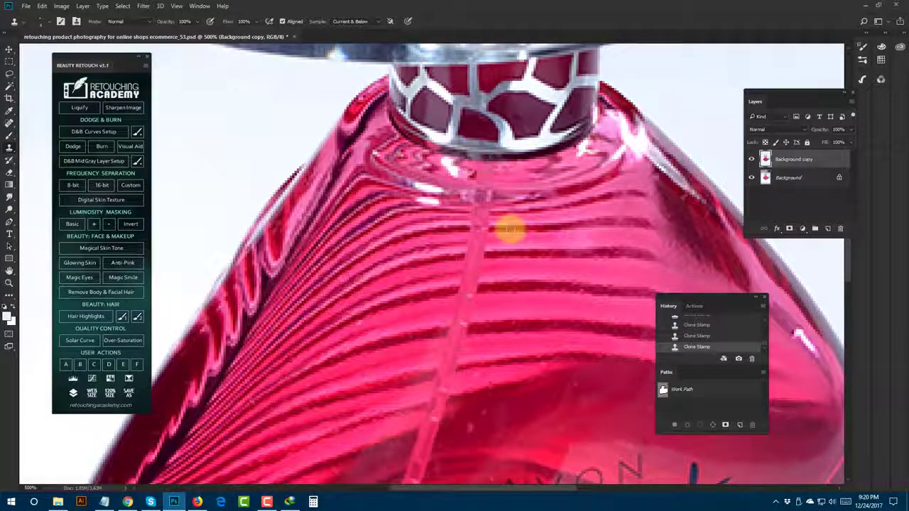
Undo a bad clone stroke and re-clone the bottle's lower left edge with a smaller brush
{"action": "left_click_drag", "start_coordinate": [533, 386], "coordinate": [467, 270]}
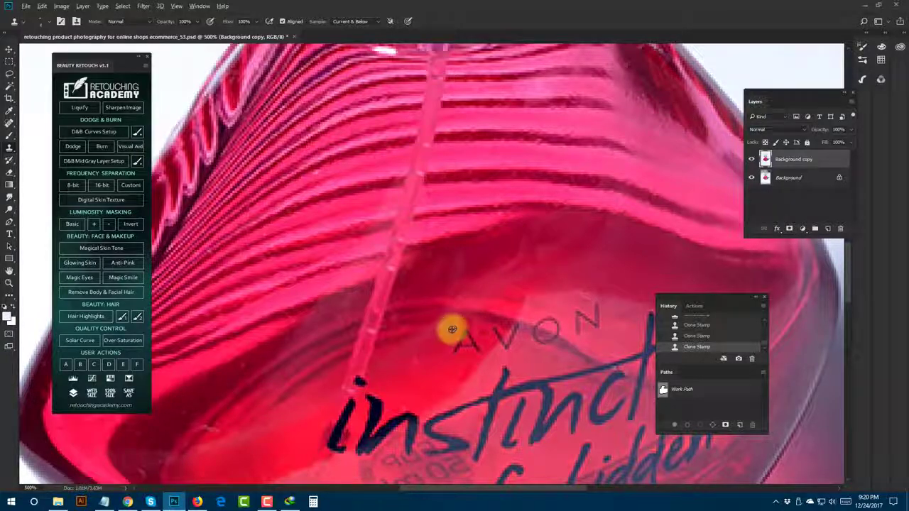
{"action": "scroll", "coordinate": [409, 356], "scroll_direction": "left", "scroll_amount": 1}
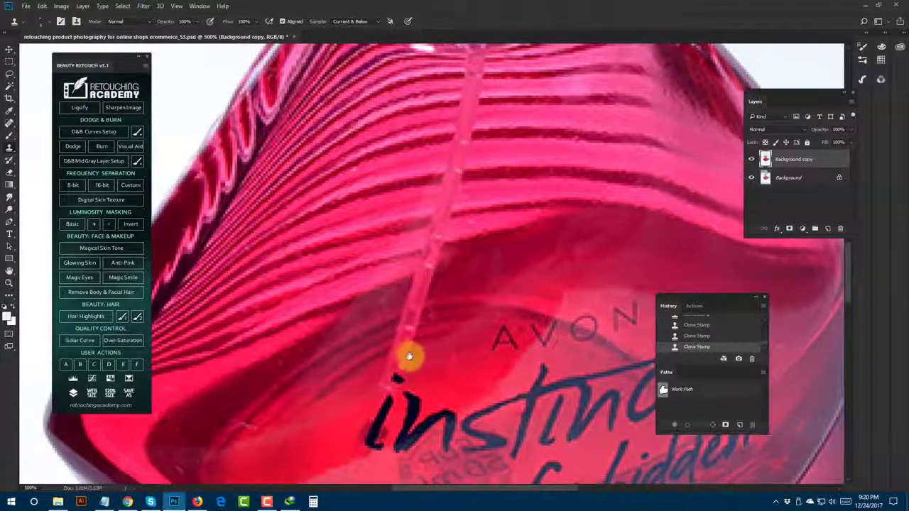
{"action": "scroll", "coordinate": [355, 398], "scroll_direction": "down", "scroll_amount": 3}
{"action": "scroll", "coordinate": [355, 398], "scroll_direction": "left", "scroll_amount": 3}
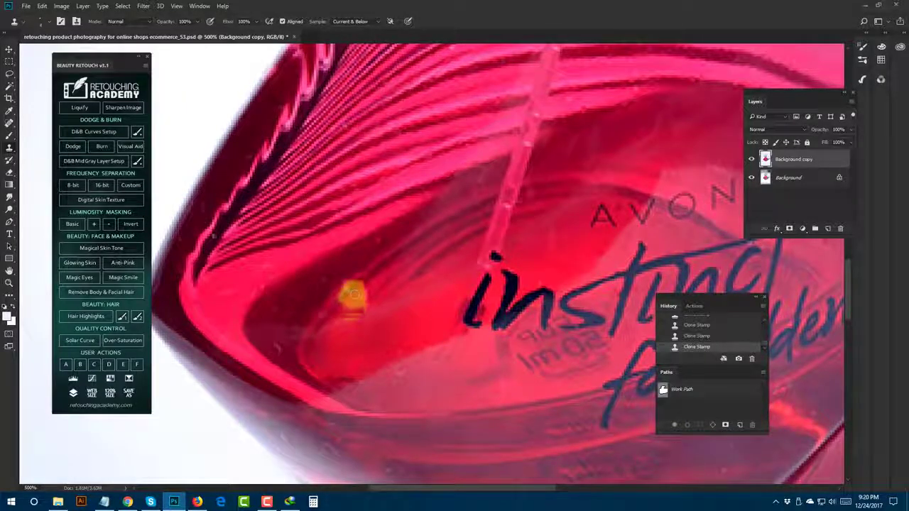
{"action": "scroll", "coordinate": [432, 301], "scroll_direction": "down", "scroll_amount": 2}
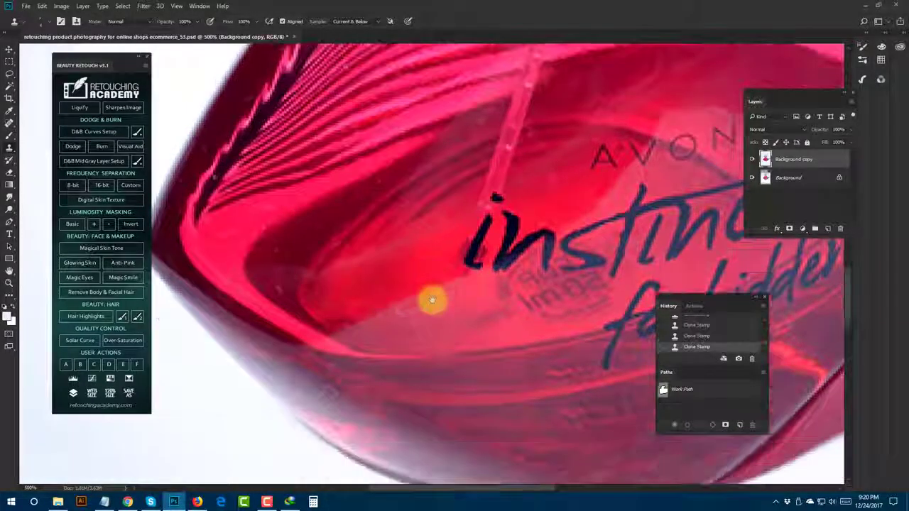
{"action": "scroll", "coordinate": [414, 272], "scroll_direction": "down", "scroll_amount": 1}
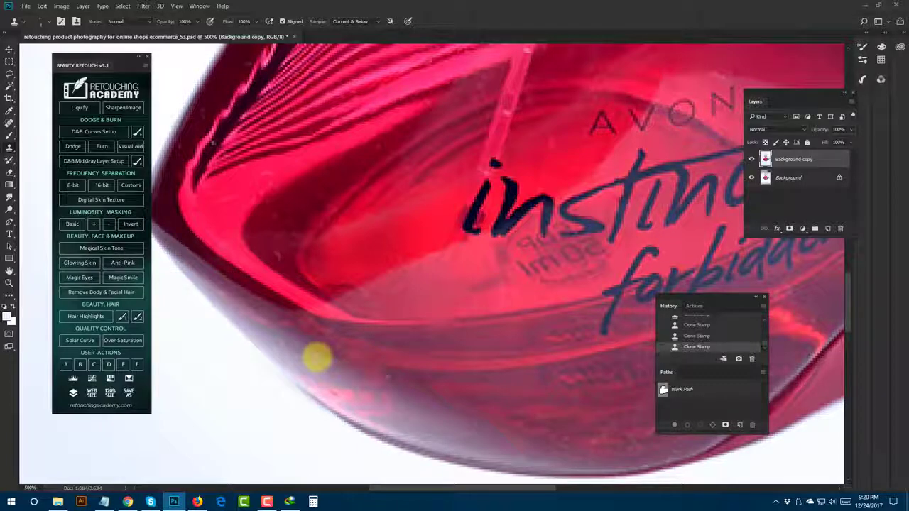
{"action": "key", "text": "ctrl+z"}
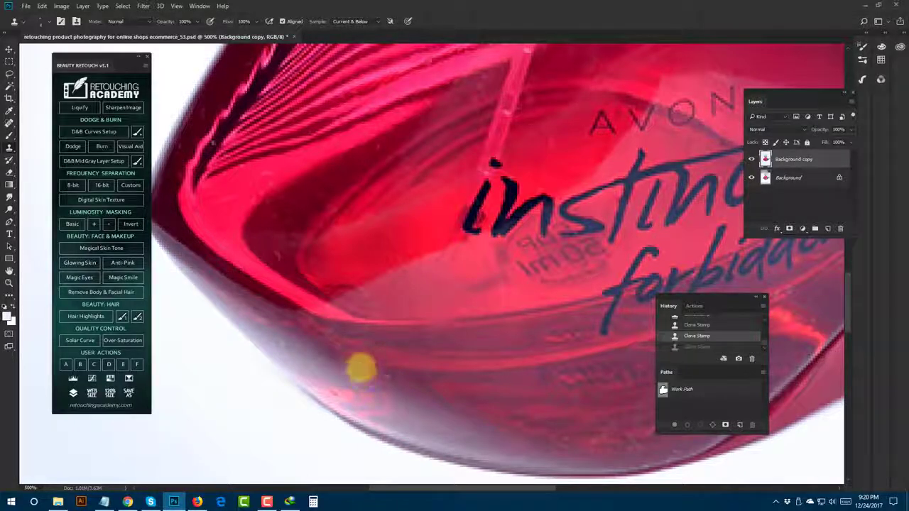
{"action": "right_click", "coordinate": [361, 368]}
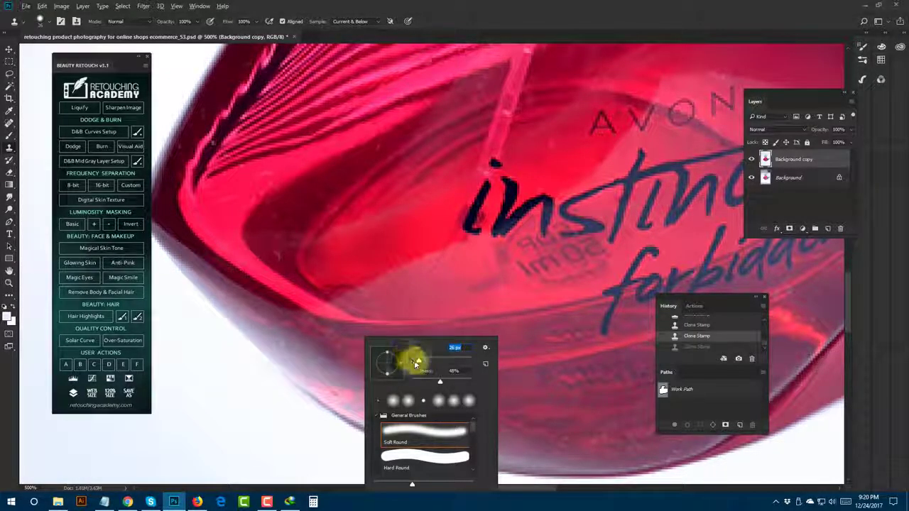
{"action": "left_click", "coordinate": [281, 346]}
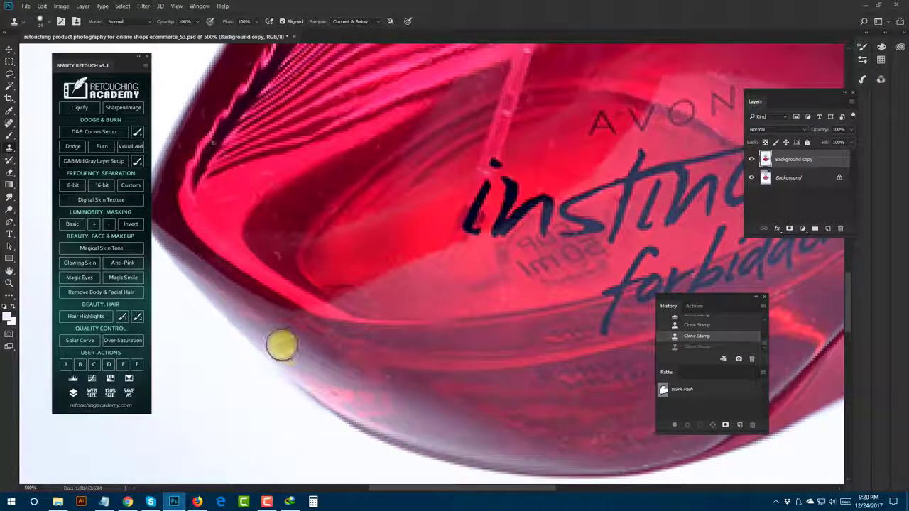
{"action": "right_click", "coordinate": [284, 346]}
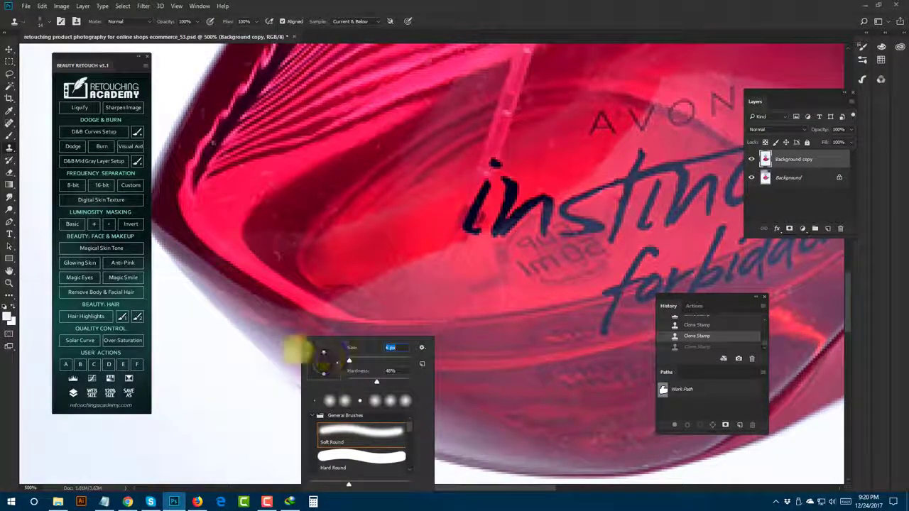
{"action": "left_click", "coordinate": [295, 352]}
{"action": "left_click_drag", "start_coordinate": [281, 346], "coordinate": [298, 356]}
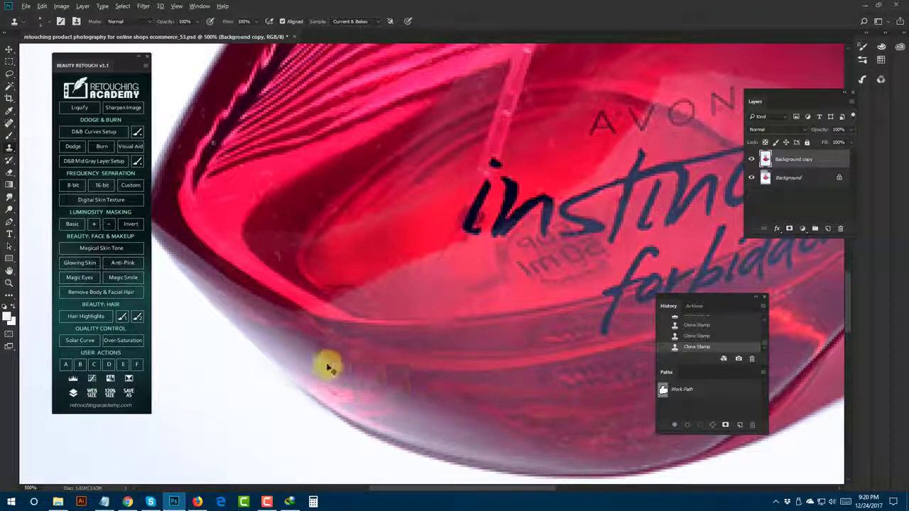
Spot-heal the specks on the lower glass around the instinct forbidden lettering
{"action": "left_click", "coordinate": [9, 122]}
{"action": "left_click", "coordinate": [387, 378]}
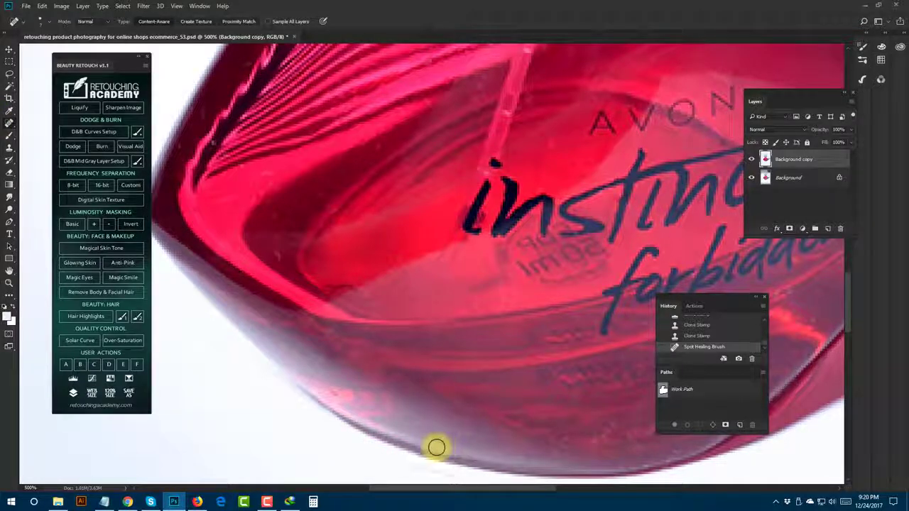
{"action": "left_click", "coordinate": [486, 414]}
{"action": "left_click_drag", "start_coordinate": [615, 421], "coordinate": [540, 387]}
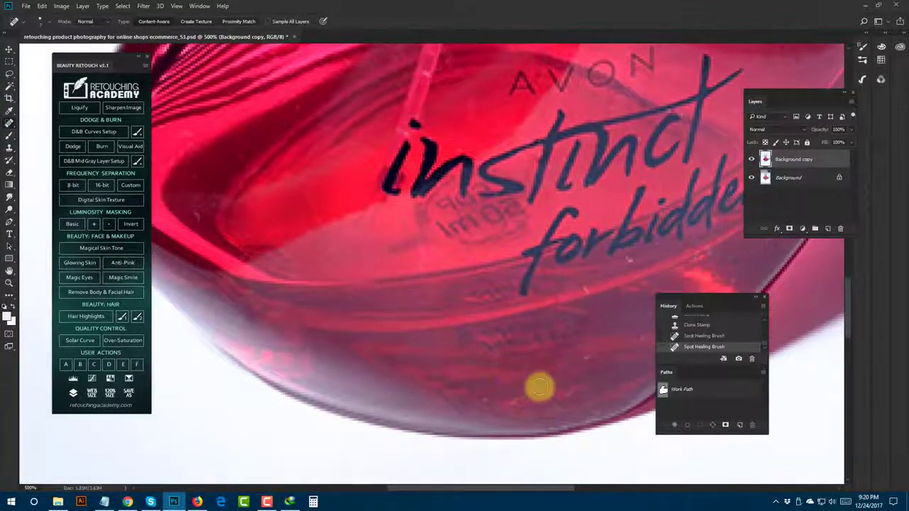
{"action": "left_click", "coordinate": [536, 387]}
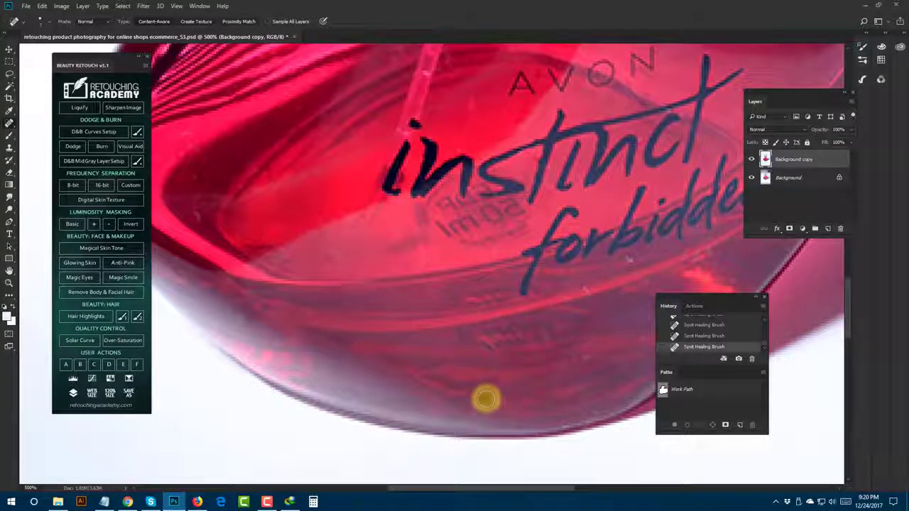
{"action": "left_click_drag", "start_coordinate": [582, 382], "coordinate": [471, 331]}
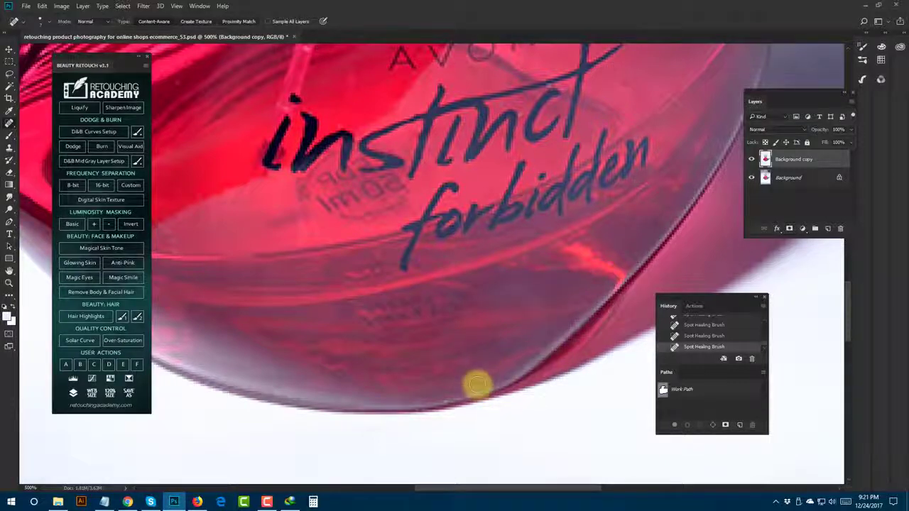
{"action": "left_click_drag", "start_coordinate": [335, 212], "coordinate": [359, 402]}
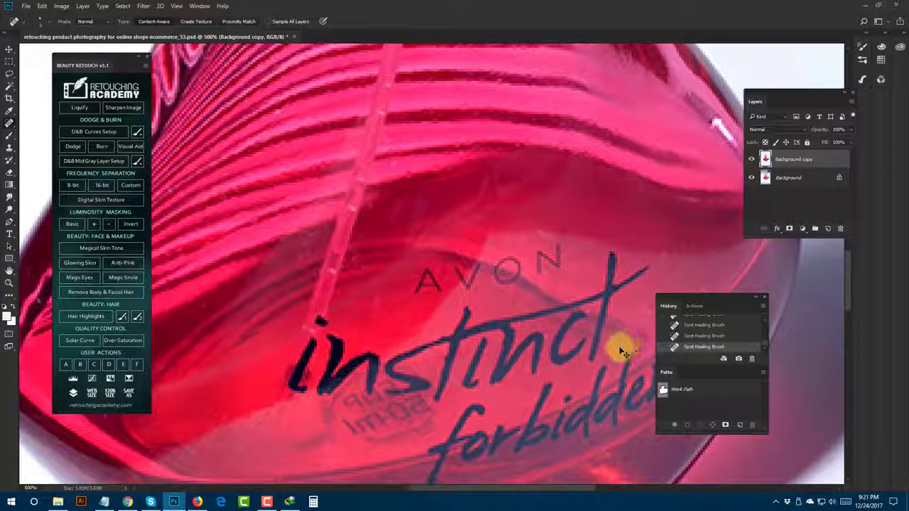
Clone Stamp over the marks beside the AVON and instinct lettering
{"action": "left_click", "coordinate": [9, 147]}
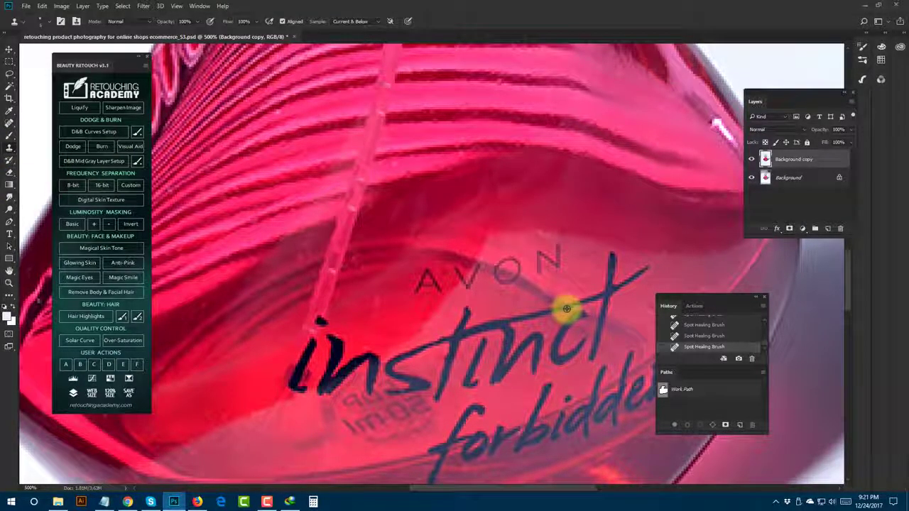
{"action": "left_click_drag", "start_coordinate": [574, 307], "coordinate": [557, 330]}
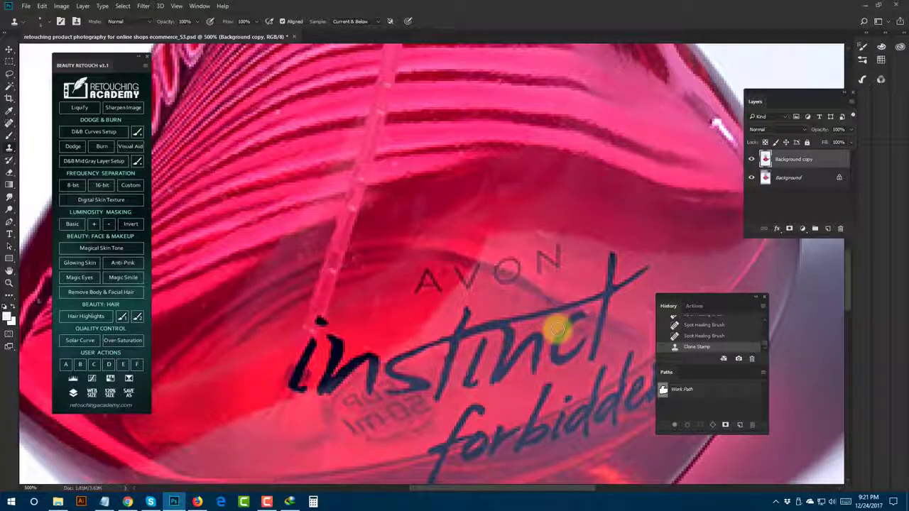
{"action": "left_click", "coordinate": [549, 333]}
{"action": "scroll", "coordinate": [527, 300], "scroll_direction": "right", "scroll_amount": 3}
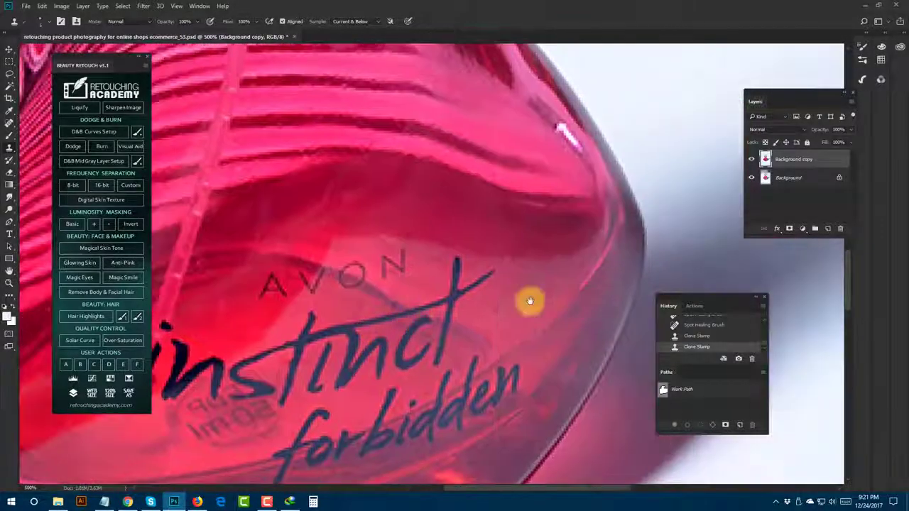
{"action": "left_click_drag", "start_coordinate": [524, 302], "coordinate": [507, 299]}
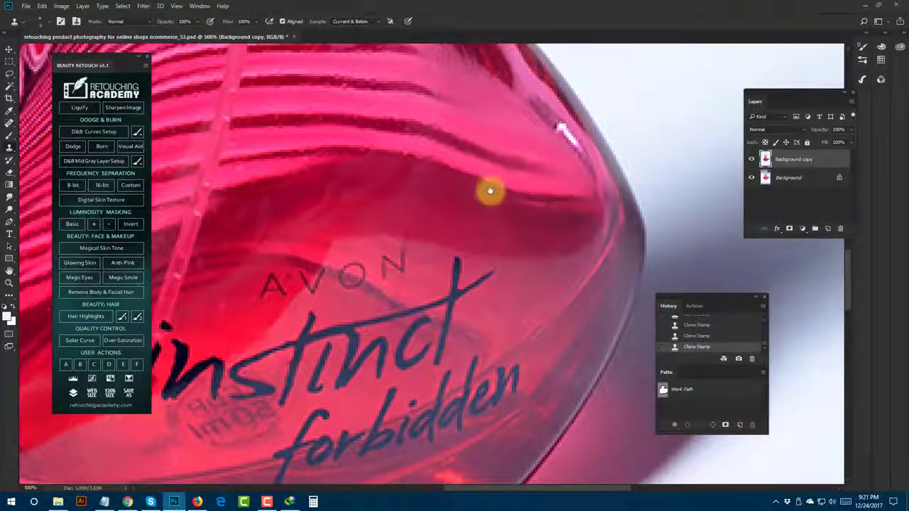
Inspect the bottle neck and cap at several zoom levels, then save the document
{"action": "scroll", "coordinate": [522, 235], "scroll_direction": "up", "scroll_amount": 2}
{"action": "scroll", "coordinate": [543, 257], "scroll_direction": "up", "scroll_amount": 3}
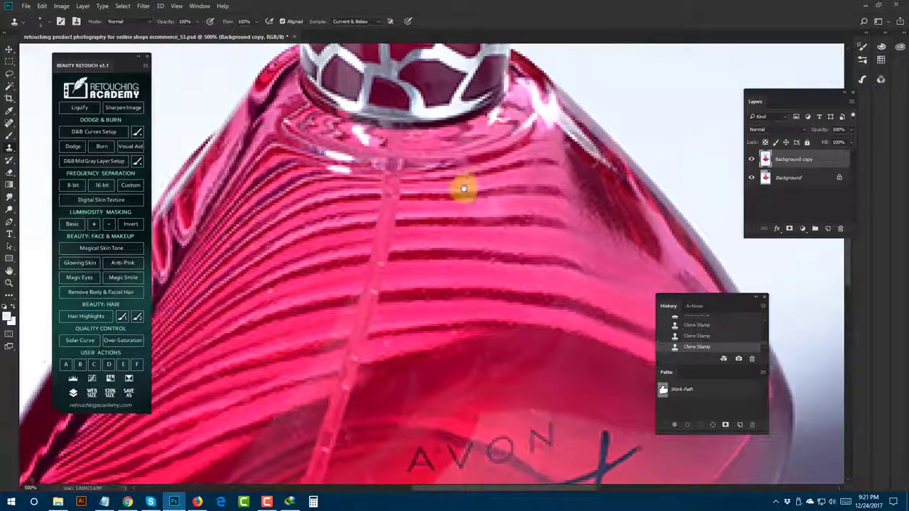
{"action": "mouse_move", "coordinate": [463, 189]}
{"action": "left_mouse_down"}
{"action": "mouse_move", "coordinate": [523, 278]}
{"action": "mouse_move", "coordinate": [483, 315]}
{"action": "left_mouse_up"}
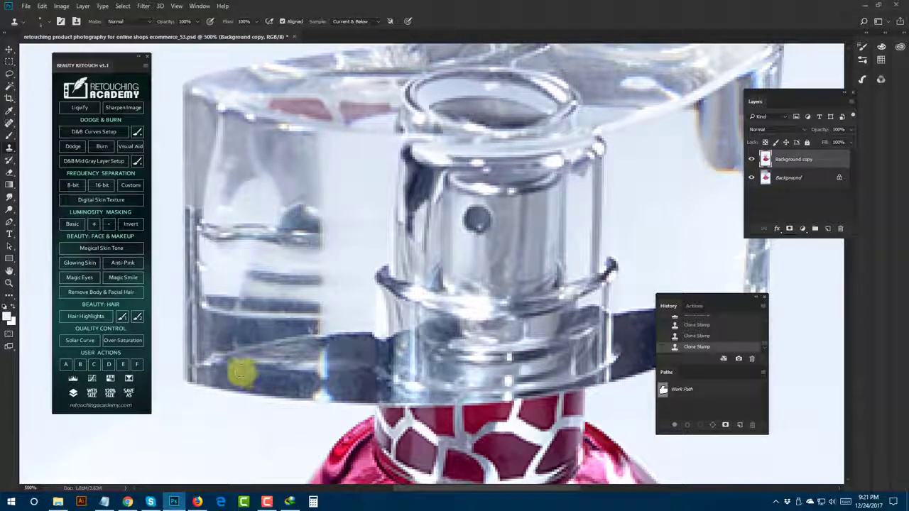
{"action": "scroll", "coordinate": [259, 345], "scroll_direction": "right", "scroll_amount": 3}
{"action": "scroll", "coordinate": [260, 345], "scroll_direction": "right", "scroll_amount": 2}
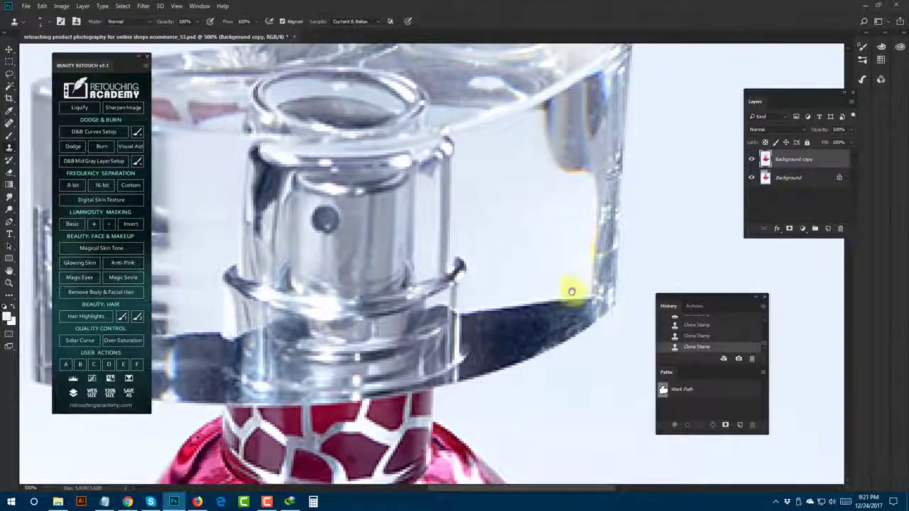
{"action": "scroll", "coordinate": [582, 306], "scroll_direction": "up", "scroll_amount": 3}
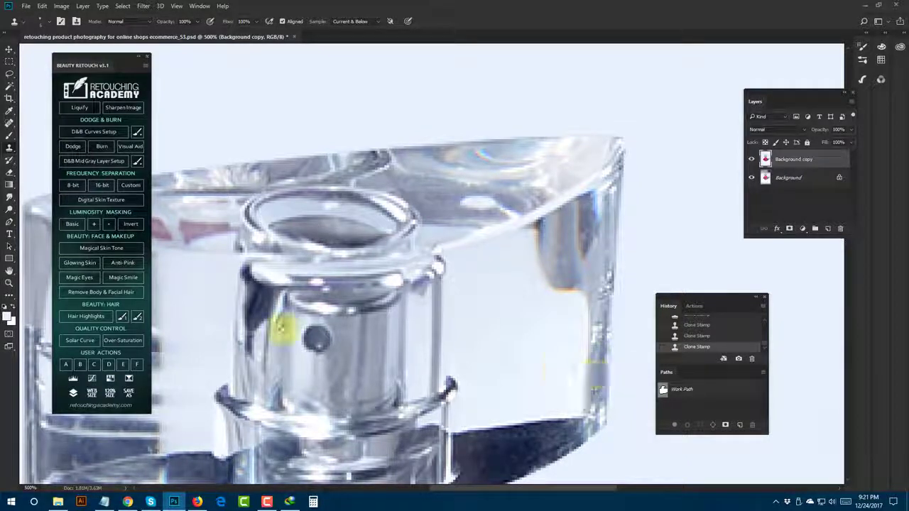
{"action": "scroll", "coordinate": [519, 267], "scroll_direction": "left", "scroll_amount": 3}
{"action": "scroll", "coordinate": [518, 267], "scroll_direction": "down", "scroll_amount": 1}
{"action": "scroll", "coordinate": [294, 238], "scroll_direction": "left", "scroll_amount": 2}
{"action": "scroll", "coordinate": [278, 219], "scroll_direction": "right", "scroll_amount": 2}
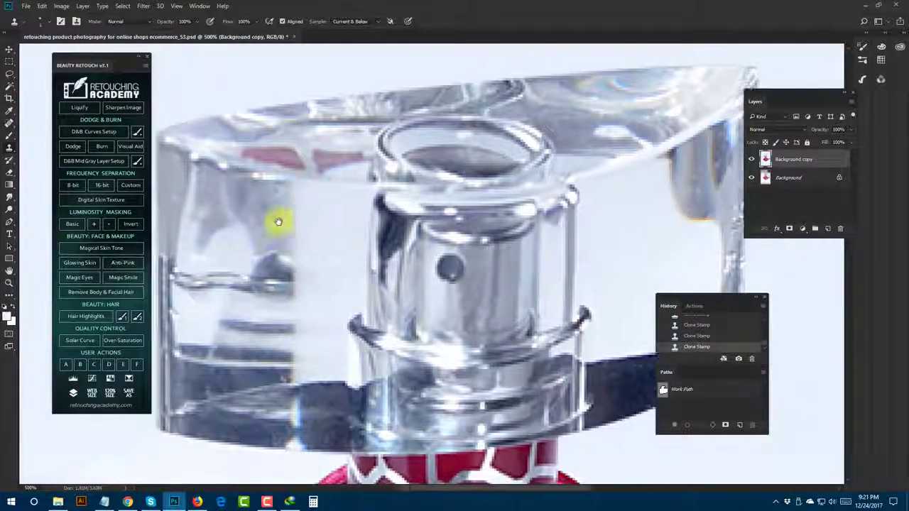
{"action": "key", "text": "ctrl+1"}
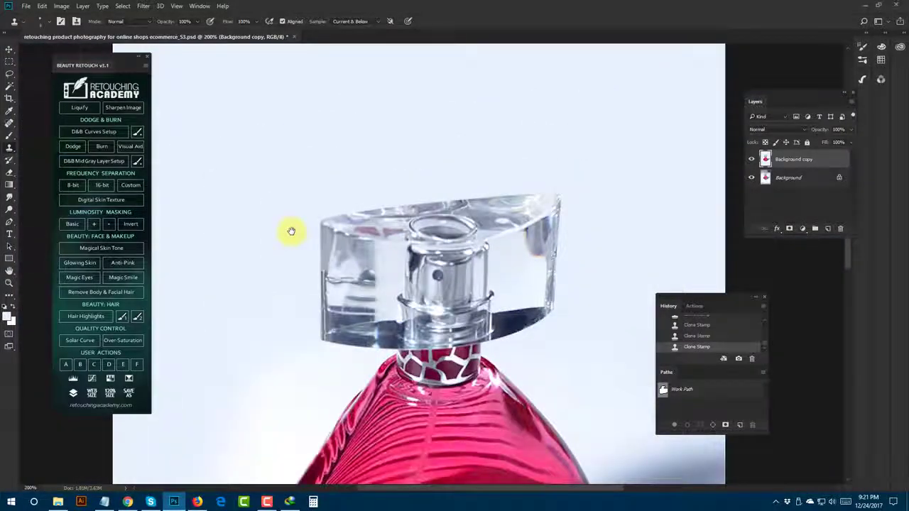
{"action": "key", "text": "ctrl+plus"}
{"action": "key", "text": "ctrl+plus"}
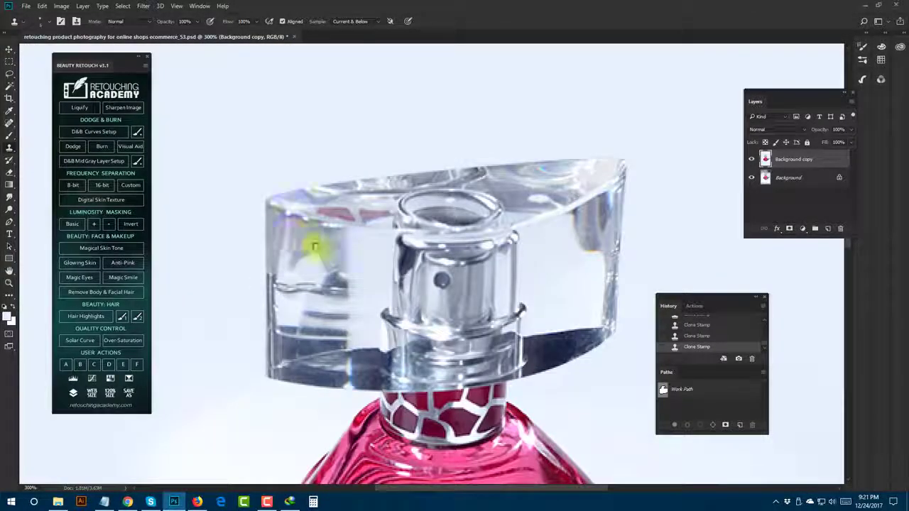
{"action": "key", "text": "ctrl+s"}
Zoom in on the cap and pan around the bottle to review the cleanup
{"action": "key", "text": "ctrl+1"}
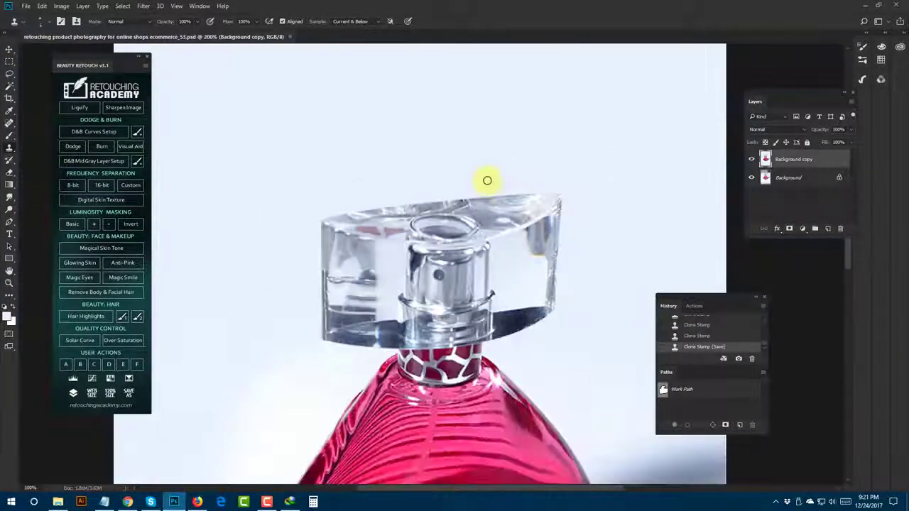
{"action": "key", "text": "ctrl+plus"}
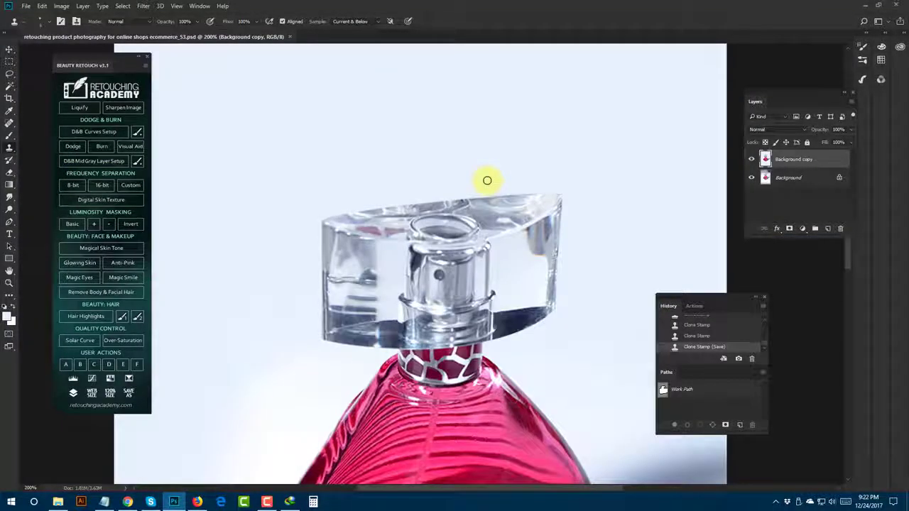
{"action": "mouse_move", "coordinate": [434, 240]}
{"action": "left_mouse_down"}
{"action": "mouse_move", "coordinate": [420, 111]}
{"action": "mouse_move", "coordinate": [411, 206]}
{"action": "left_mouse_up"}
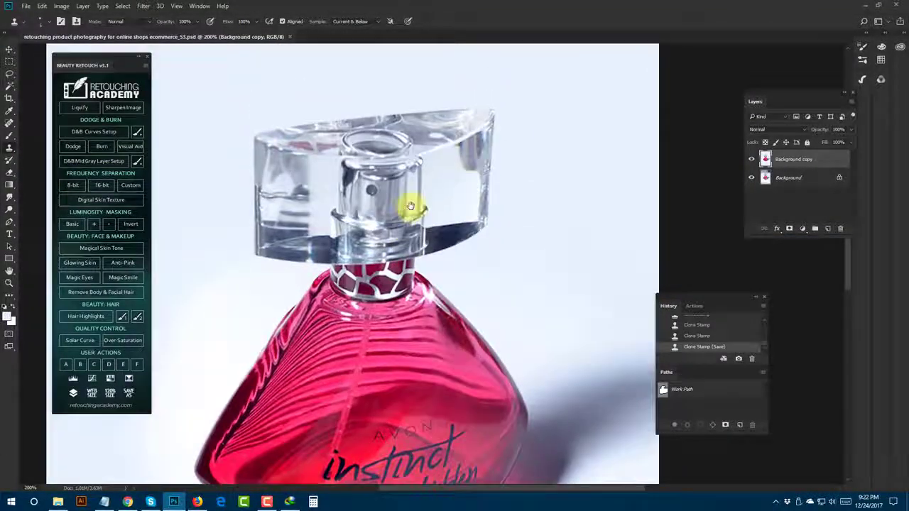
{"action": "scroll", "coordinate": [375, 284], "scroll_direction": "down", "scroll_amount": 5}
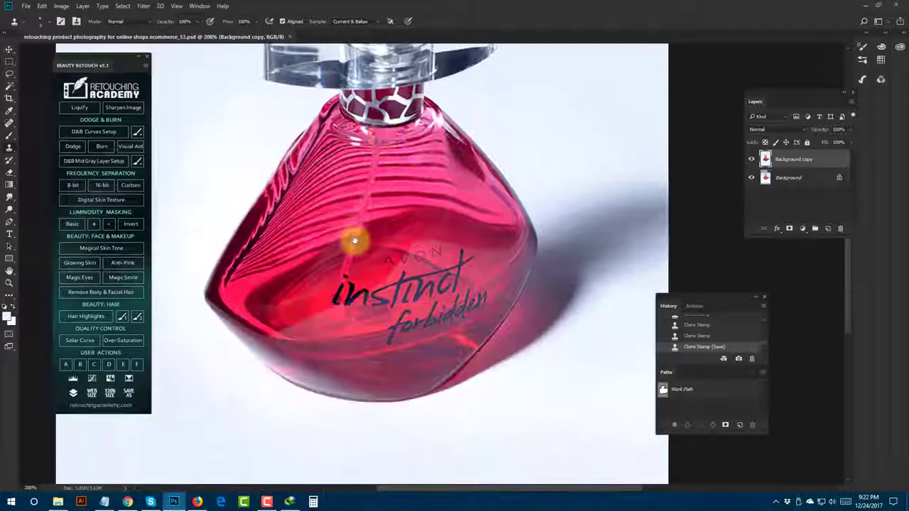
{"action": "scroll", "coordinate": [416, 294], "scroll_direction": "left", "scroll_amount": 2}
{"action": "scroll", "coordinate": [446, 274], "scroll_direction": "down", "scroll_amount": 3}
{"action": "scroll", "coordinate": [519, 341], "scroll_direction": "up", "scroll_amount": 4}
{"action": "scroll", "coordinate": [505, 430], "scroll_direction": "right", "scroll_amount": 2}
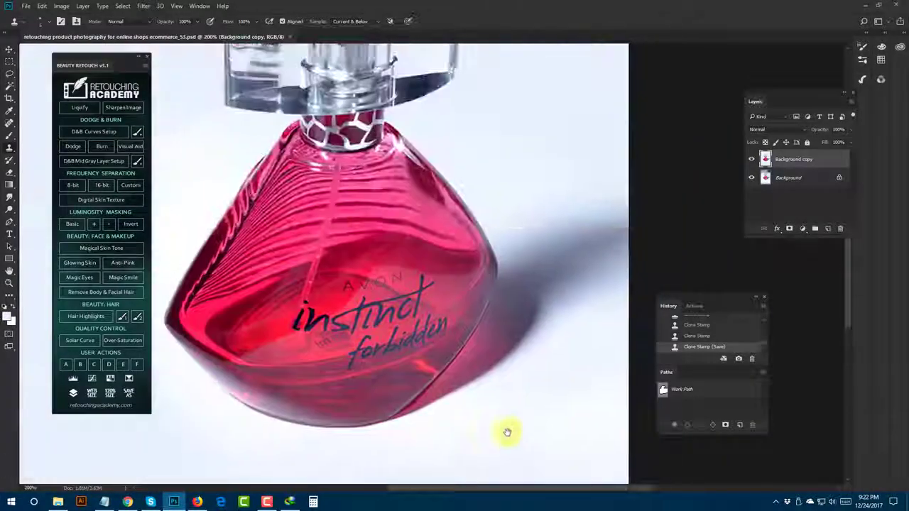
{"action": "scroll", "coordinate": [484, 258], "scroll_direction": "up", "scroll_amount": 3}
{"action": "scroll", "coordinate": [453, 262], "scroll_direction": "left", "scroll_amount": 1}
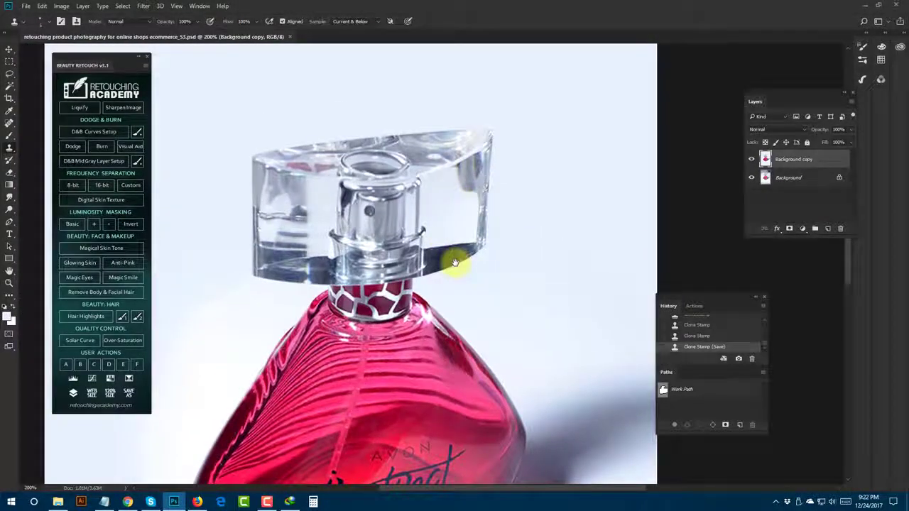
{"action": "scroll", "coordinate": [454, 263], "scroll_direction": "down", "scroll_amount": 3}
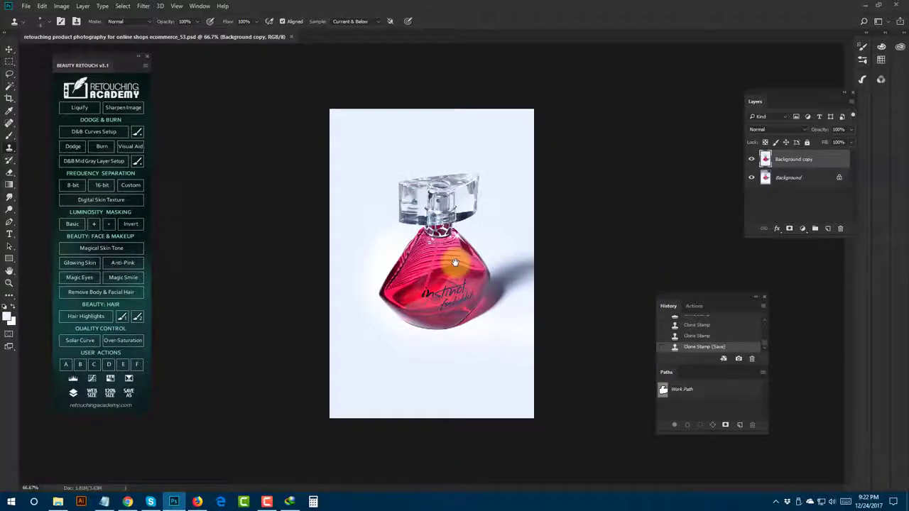
{"action": "scroll", "coordinate": [454, 262], "scroll_direction": "up", "scroll_amount": 3}
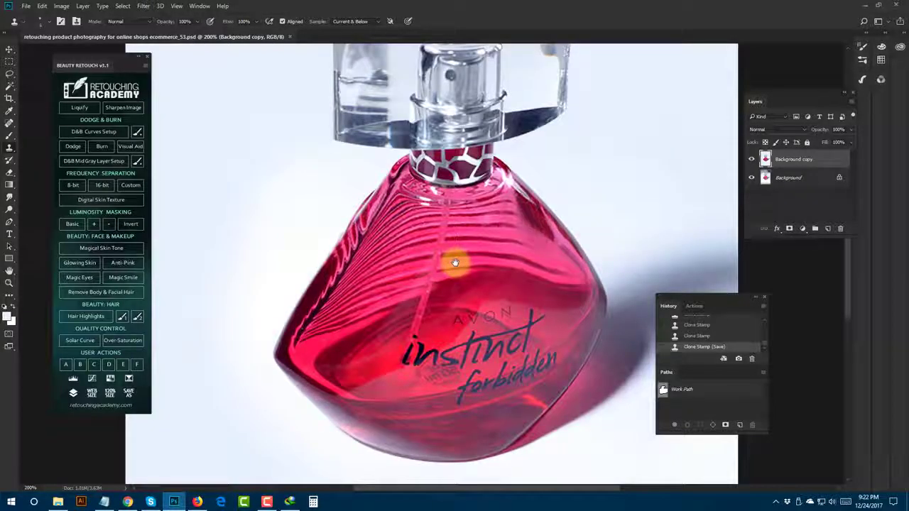
{"action": "left_click_drag", "start_coordinate": [455, 262], "coordinate": [332, 225]}
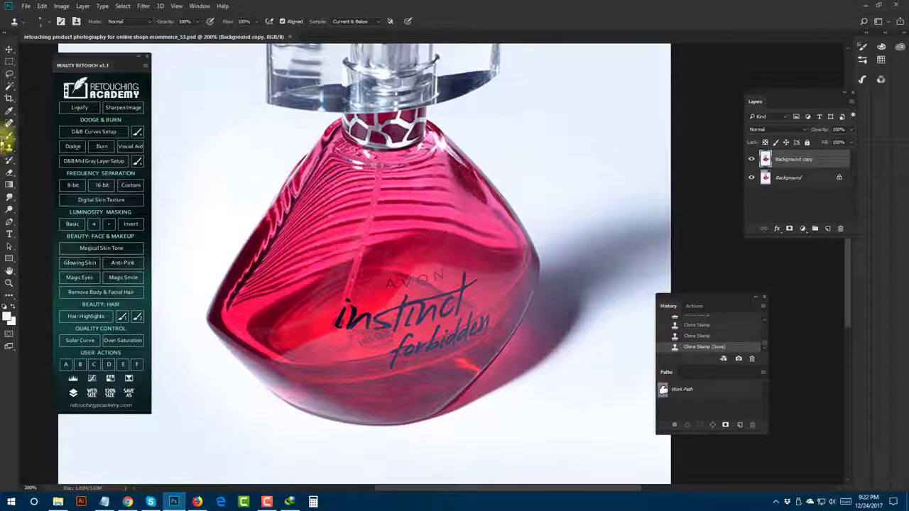
Spot-heal the lower-left reflection streaks and the blemishes around the AVON and instinct text
{"action": "left_click", "coordinate": [9, 122]}
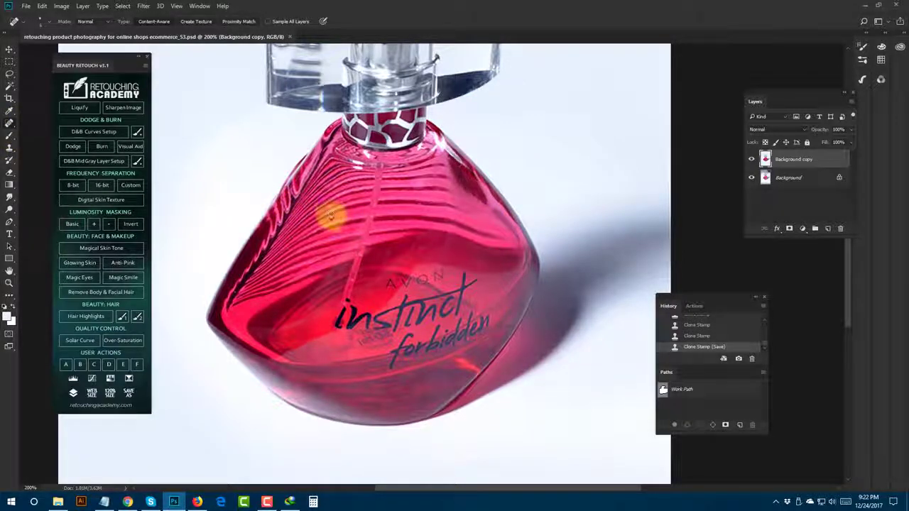
{"action": "left_click", "coordinate": [283, 246]}
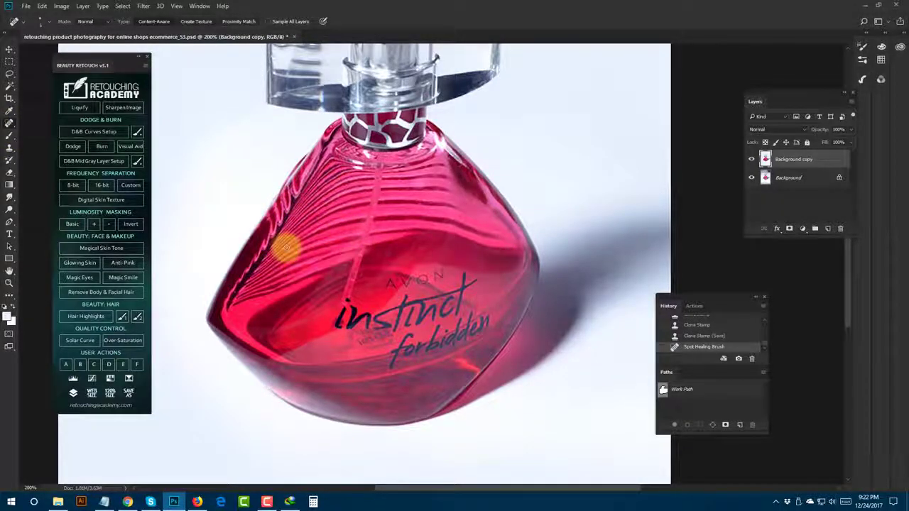
{"action": "mouse_move", "coordinate": [284, 248]}
{"action": "left_mouse_down"}
{"action": "mouse_move", "coordinate": [312, 277]}
{"action": "mouse_move", "coordinate": [257, 338]}
{"action": "mouse_move", "coordinate": [281, 308]}
{"action": "mouse_move", "coordinate": [243, 310]}
{"action": "left_mouse_up"}
{"action": "left_click_drag", "start_coordinate": [409, 292], "coordinate": [414, 291]}
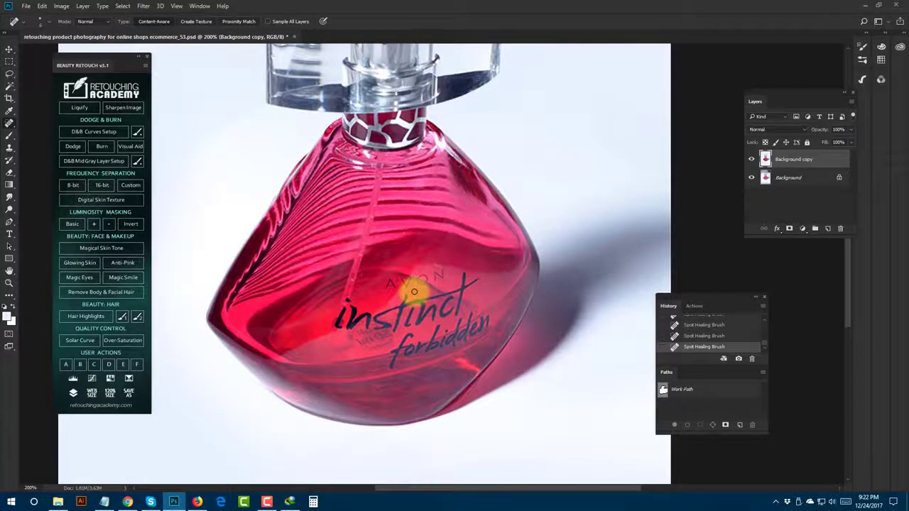
{"action": "scroll", "coordinate": [414, 291], "scroll_direction": "up", "scroll_amount": 2}
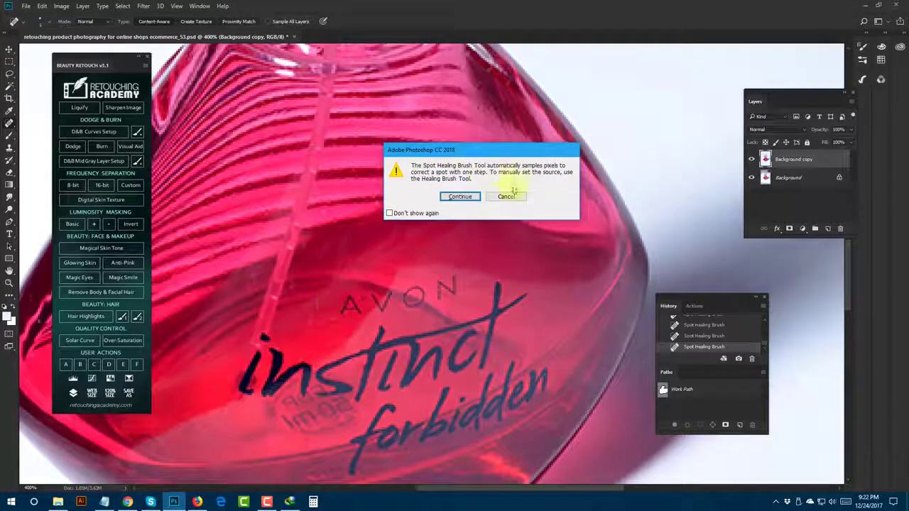
{"action": "left_click", "coordinate": [509, 195]}
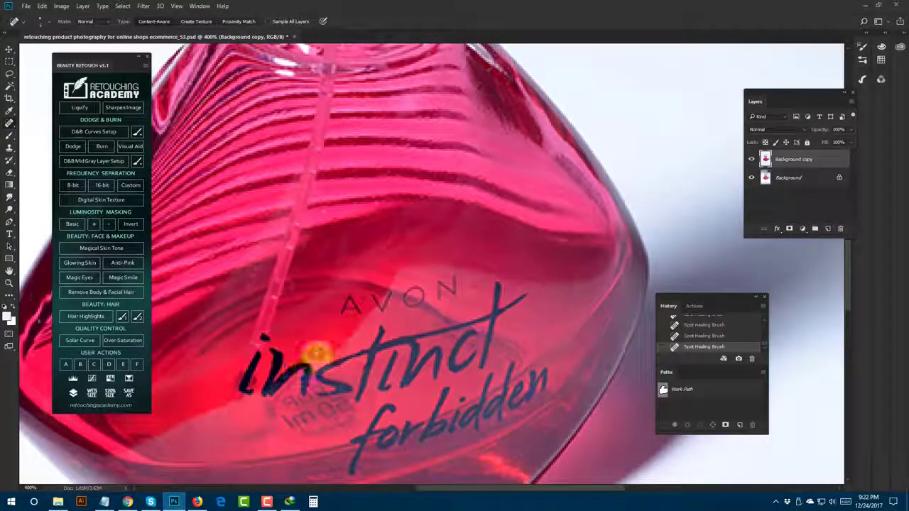
{"action": "left_click", "coordinate": [299, 353]}
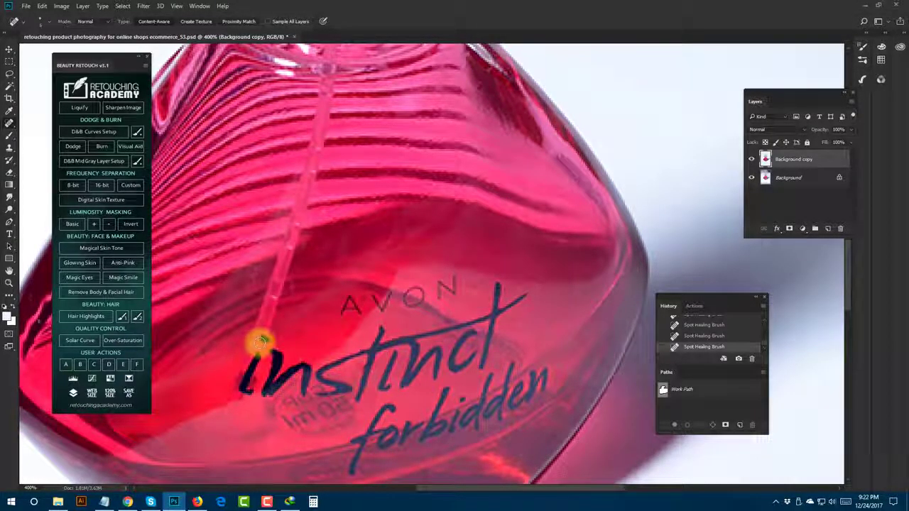
{"action": "left_click", "coordinate": [249, 344]}
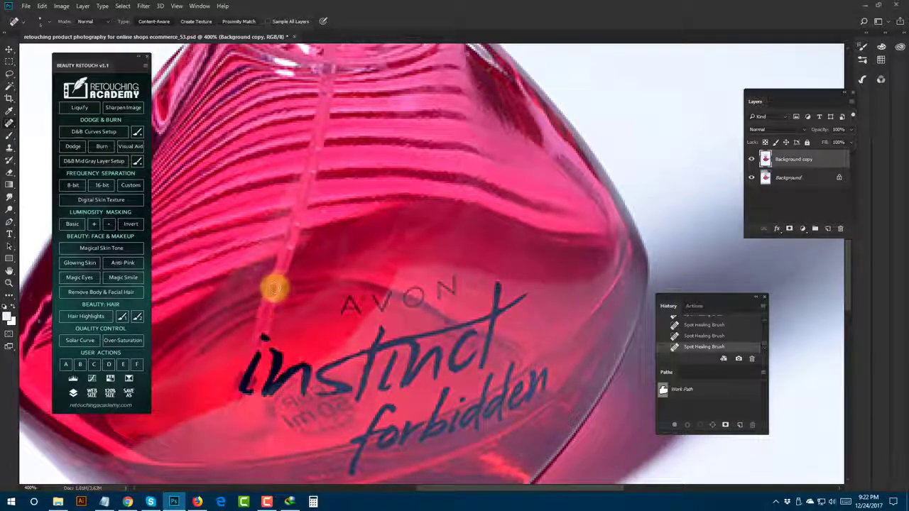
Spot-heal the blemishes along the glass cap's right edge
{"action": "scroll", "coordinate": [324, 439], "scroll_direction": "up", "scroll_amount": 5}
{"action": "scroll", "coordinate": [348, 341], "scroll_direction": "up", "scroll_amount": 2}
{"action": "scroll", "coordinate": [405, 355], "scroll_direction": "up", "scroll_amount": 2}
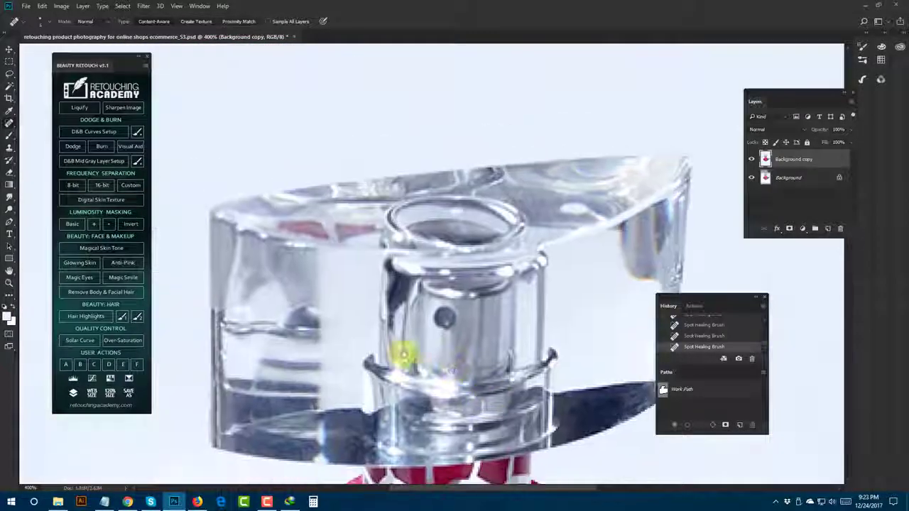
{"action": "left_click_drag", "start_coordinate": [579, 289], "coordinate": [572, 357]}
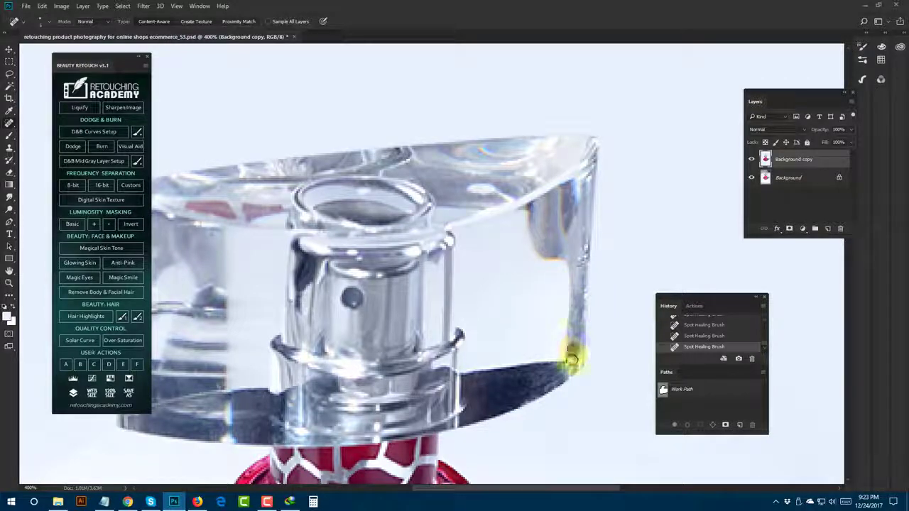
{"action": "left_click_drag", "start_coordinate": [584, 234], "coordinate": [580, 277]}
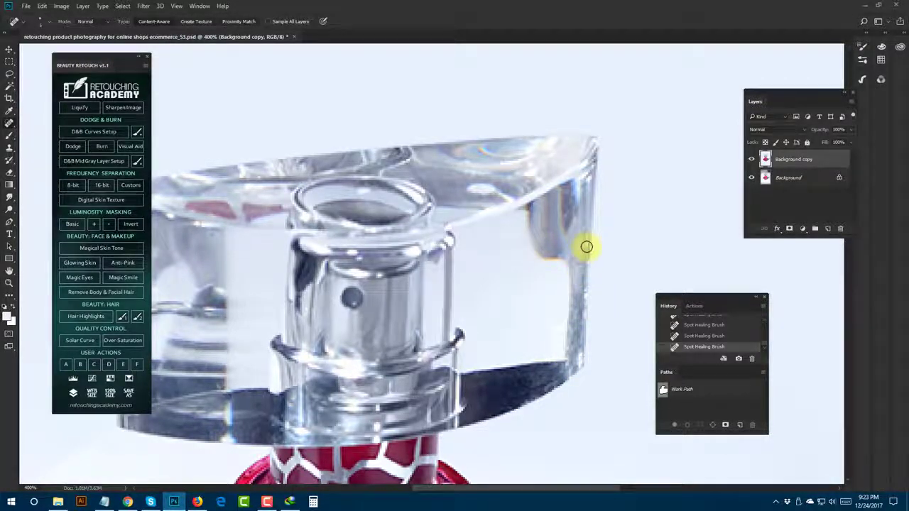
{"action": "mouse_move", "coordinate": [584, 238]}
{"action": "left_mouse_down"}
{"action": "mouse_move", "coordinate": [578, 281]}
{"action": "mouse_move", "coordinate": [569, 265]}
{"action": "mouse_move", "coordinate": [592, 178]}
{"action": "mouse_move", "coordinate": [576, 196]}
{"action": "left_mouse_up"}
Heal the cap's lower-left edge, then pan over the neck and fit the whole bottle
{"action": "left_click_drag", "start_coordinate": [353, 352], "coordinate": [331, 324]}
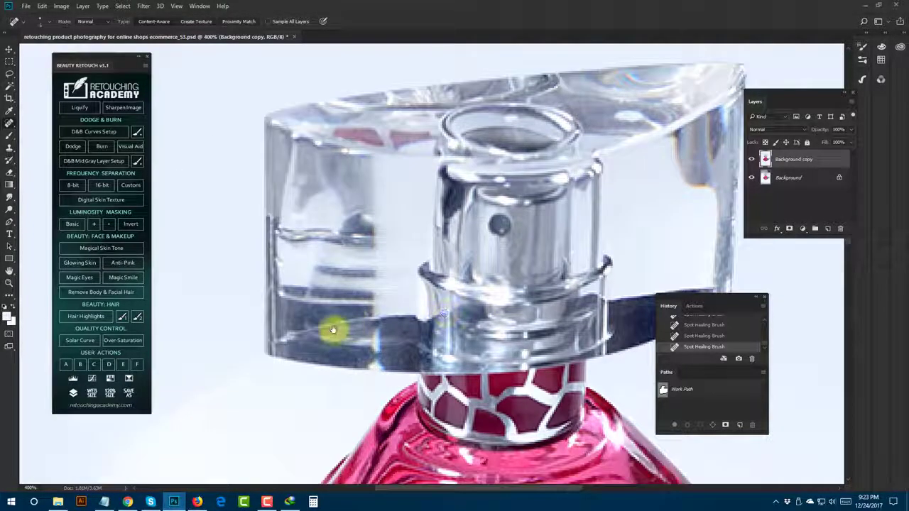
{"action": "left_click", "coordinate": [298, 320]}
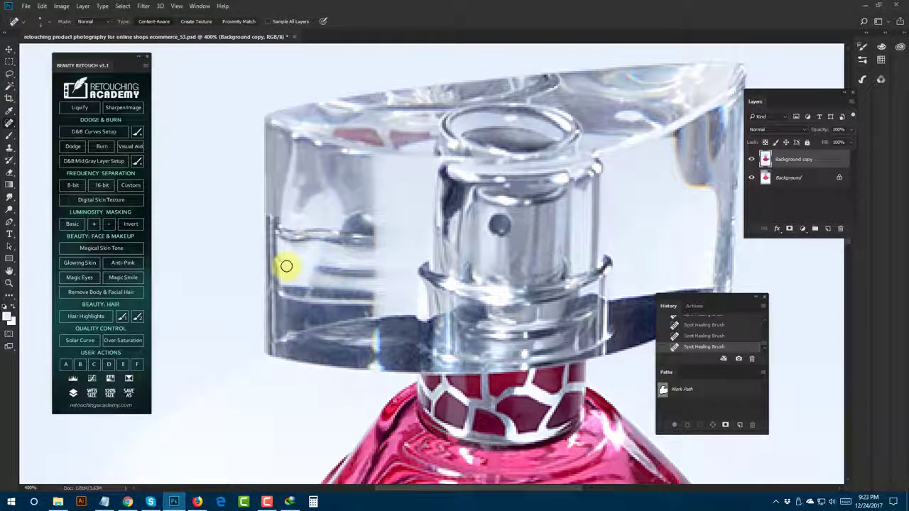
{"action": "mouse_move", "coordinate": [313, 320]}
{"action": "left_mouse_down"}
{"action": "mouse_move", "coordinate": [325, 291]}
{"action": "mouse_move", "coordinate": [284, 263]}
{"action": "left_mouse_up"}
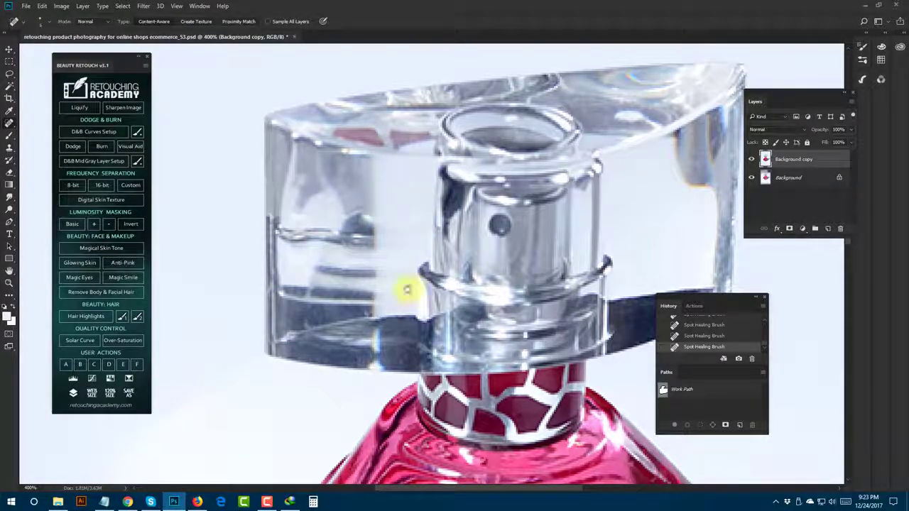
{"action": "left_click_drag", "start_coordinate": [406, 291], "coordinate": [293, 280]}
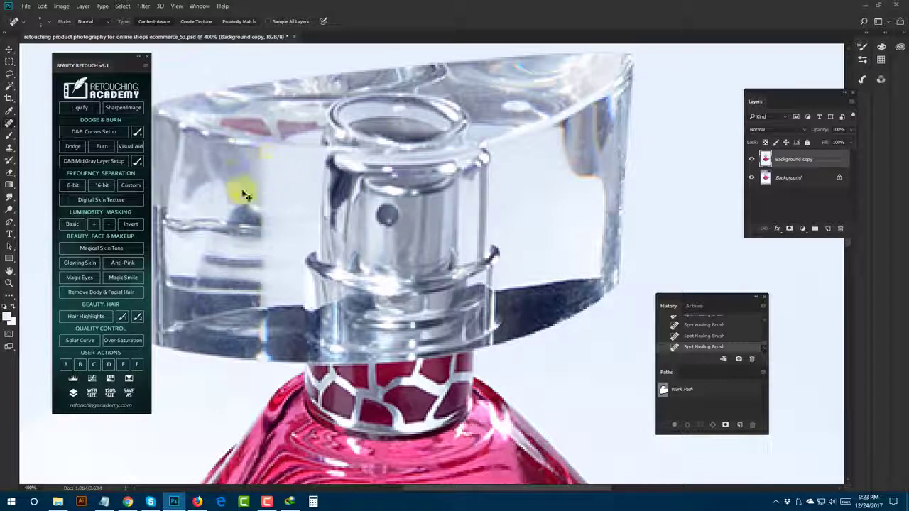
{"action": "key", "text": "ctrl+alt+z"}
{"action": "key", "text": "ctrl+alt+z"}
{"action": "key", "text": "ctrl+alt+z"}
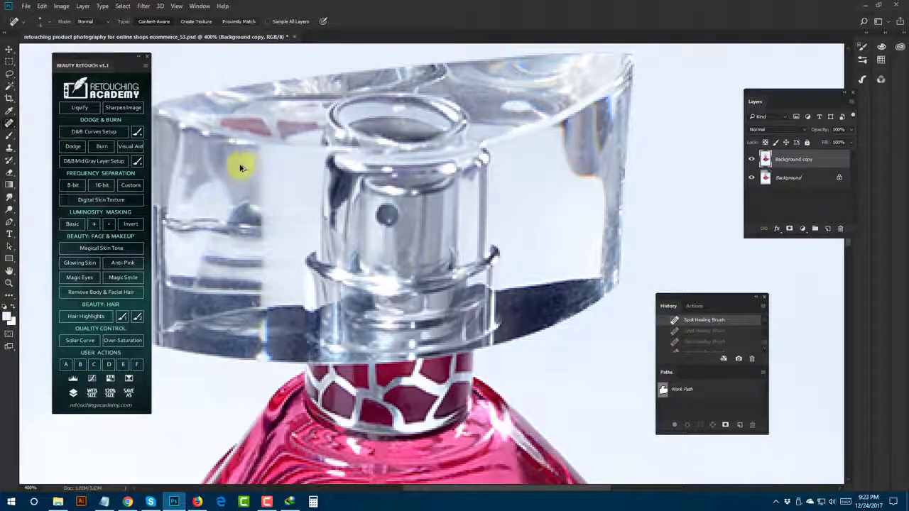
{"action": "key", "text": "ctrl+shift+z"}
{"action": "key", "text": "ctrl+shift+z"}
{"action": "key", "text": "ctrl+shift+z"}
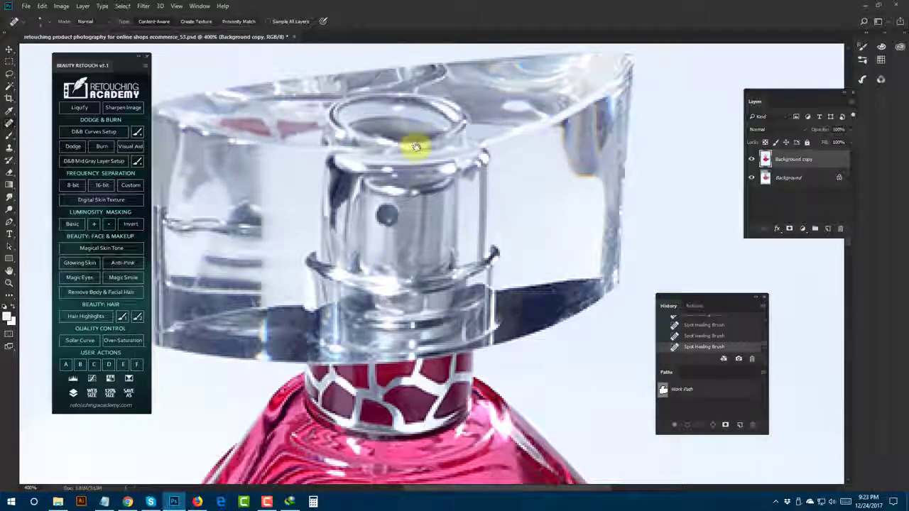
{"action": "scroll", "coordinate": [383, 177], "scroll_direction": "up", "scroll_amount": 2}
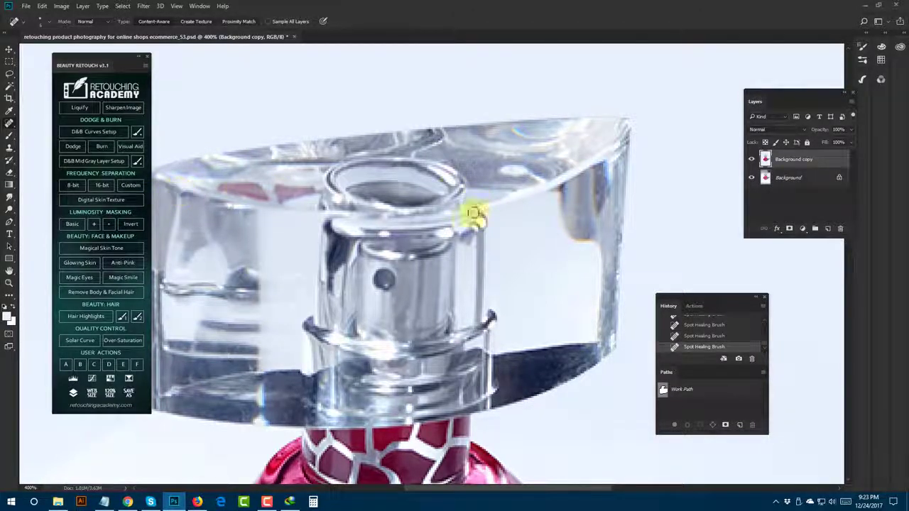
{"action": "left_click_drag", "start_coordinate": [549, 237], "coordinate": [536, 145]}
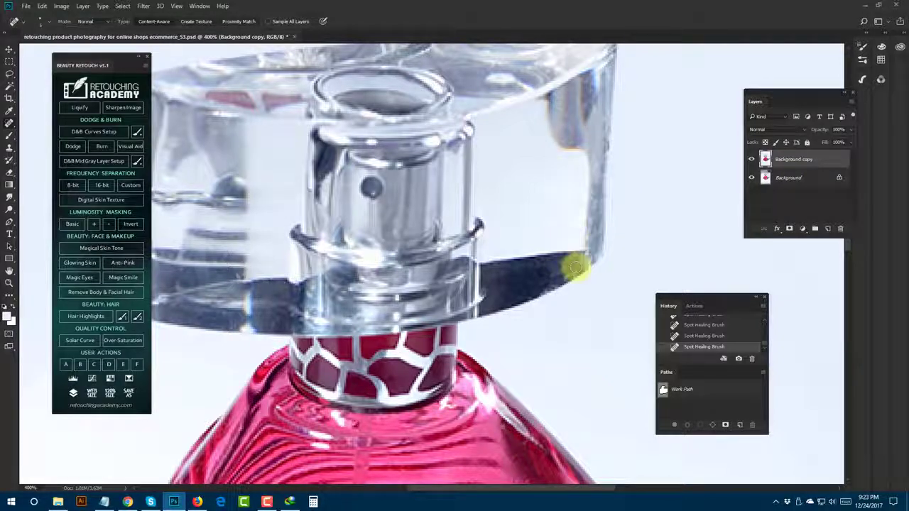
{"action": "left_click_drag", "start_coordinate": [442, 341], "coordinate": [479, 280]}
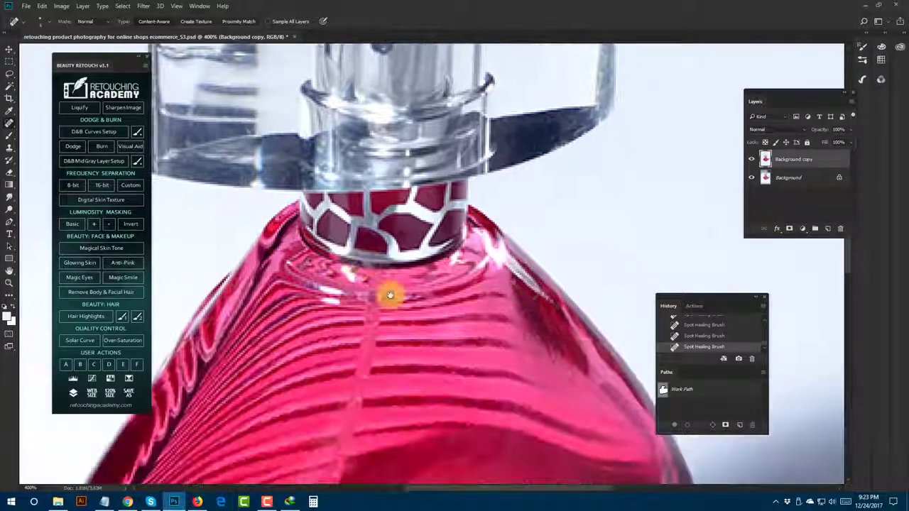
{"action": "key", "text": "ctrl+1"}
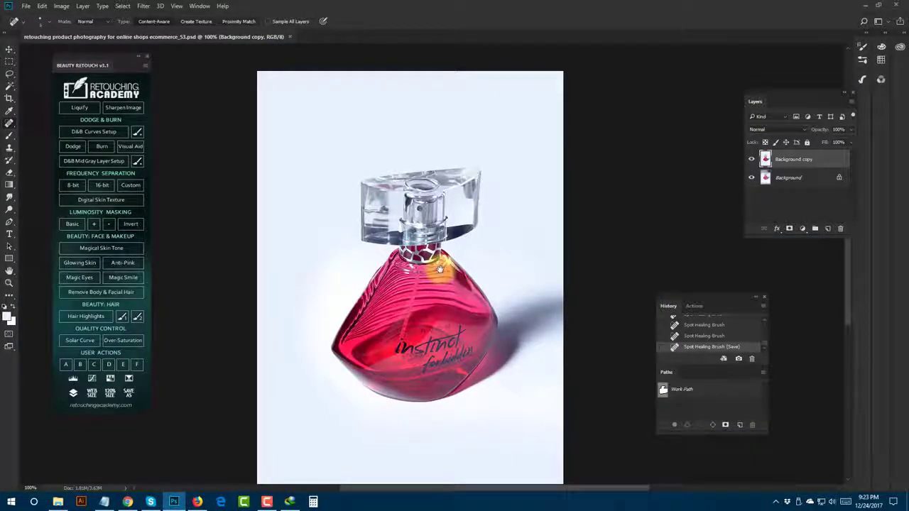
Crop outward to extend the canvas to a 1500 × 1500 px square
{"action": "scroll", "coordinate": [440, 268], "scroll_direction": "up", "scroll_amount": 1}
{"action": "scroll", "coordinate": [439, 269], "scroll_direction": "down", "scroll_amount": 2}
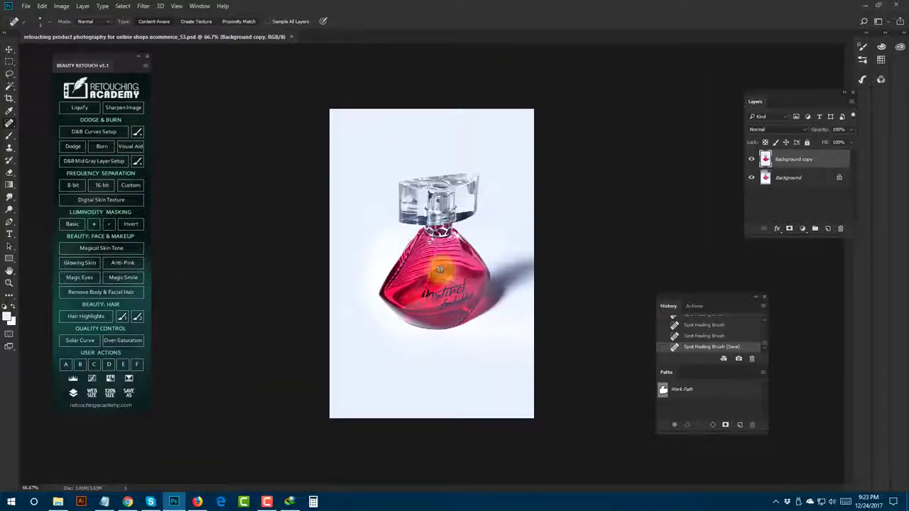
{"action": "left_click", "coordinate": [9, 98]}
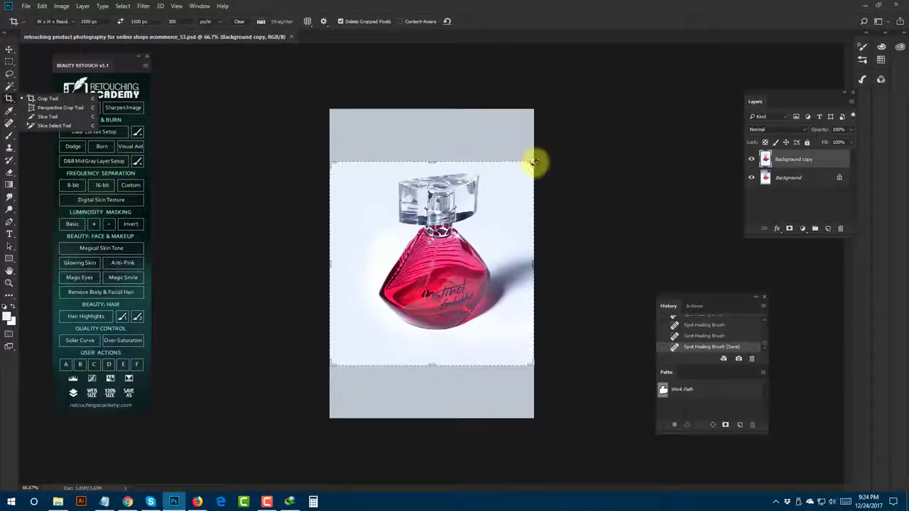
{"action": "left_click_drag", "start_coordinate": [533, 164], "coordinate": [586, 110]}
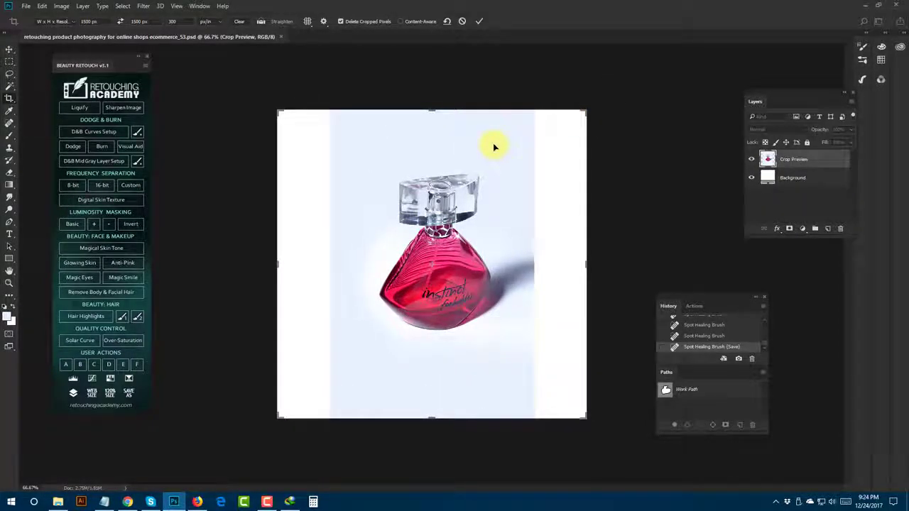
{"action": "double_click", "coordinate": [379, 149]}
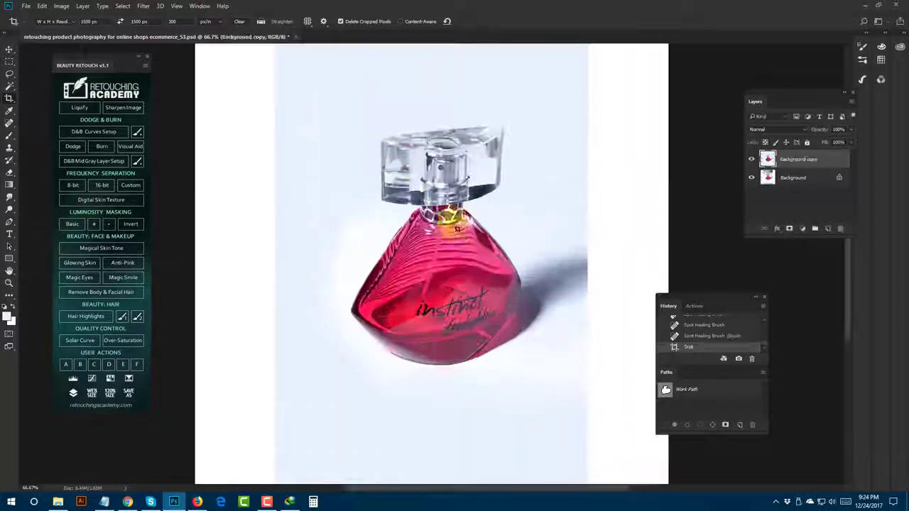
{"action": "key", "text": "ctrl+minus"}
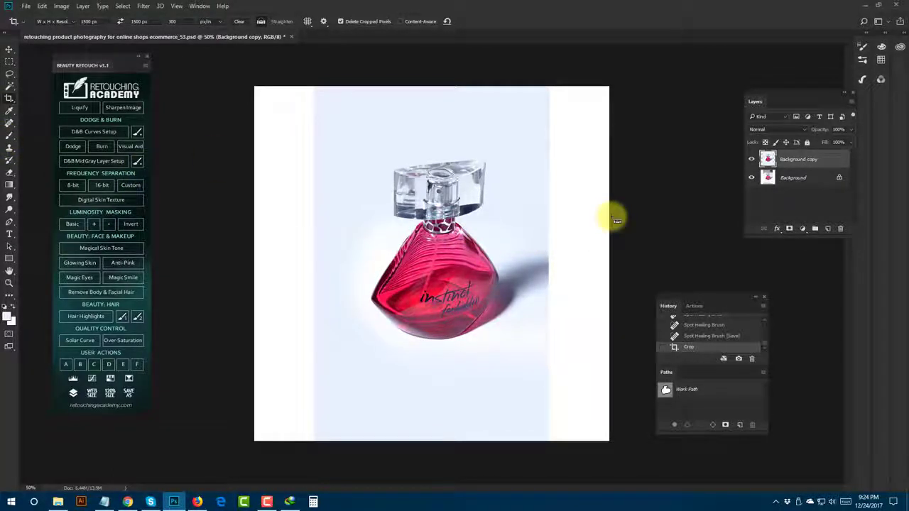
Undo the square crop to restore the original portrait framing
{"action": "key", "text": "ctrl+z"}
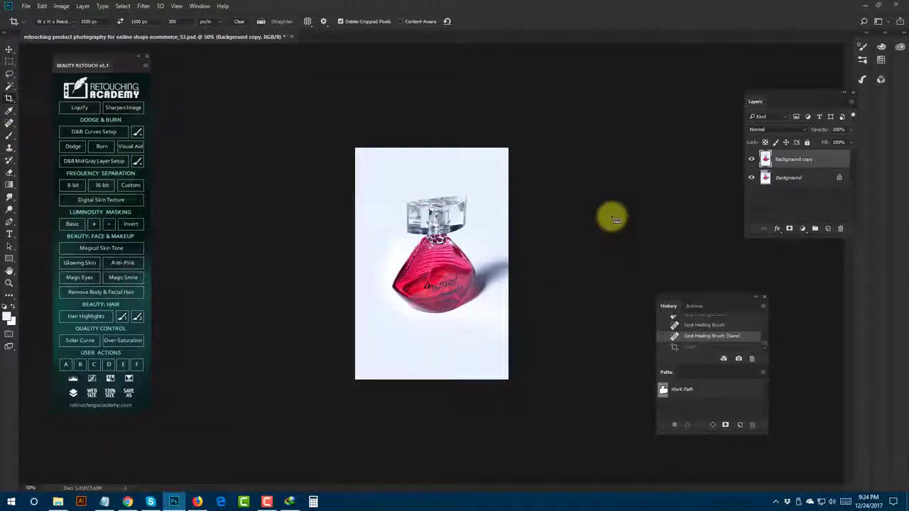
{"action": "key", "text": "ctrl+plus"}
{"action": "key", "text": "ctrl+plus"}
{"action": "key", "text": "ctrl+plus"}
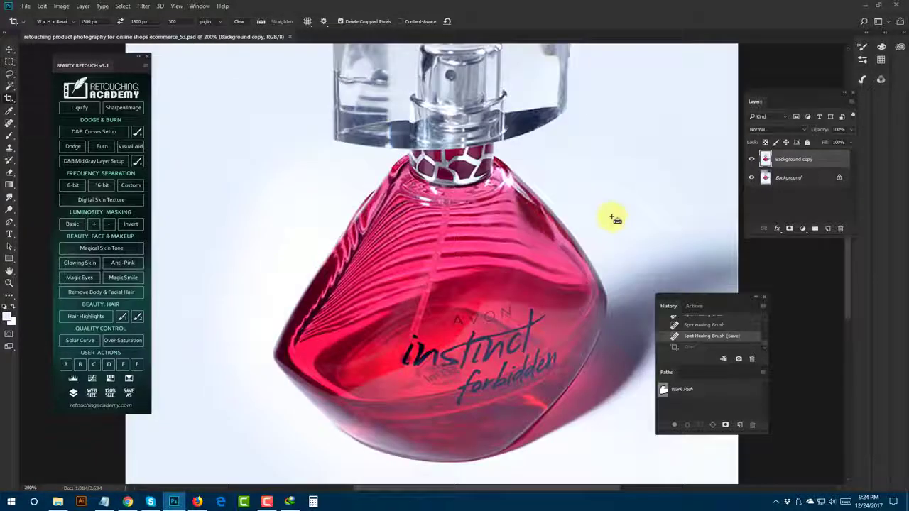
{"action": "key", "text": "ctrl+minus"}
{"action": "key", "text": "ctrl+minus"}
{"action": "key", "text": "ctrl+minus"}
{"action": "key", "text": "ctrl+plus"}
{"action": "key", "text": "ctrl+plus"}
{"action": "key", "text": "ctrl+plus"}
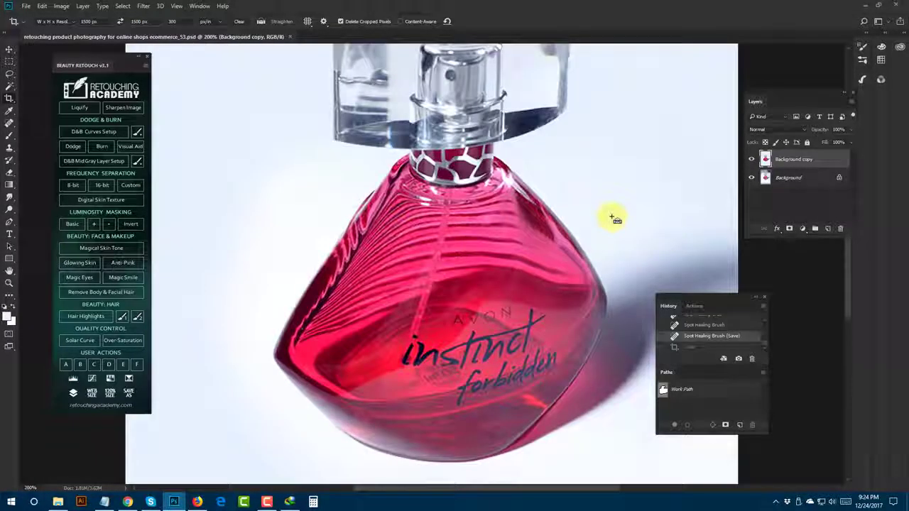
{"action": "key", "text": "ctrl+minus"}
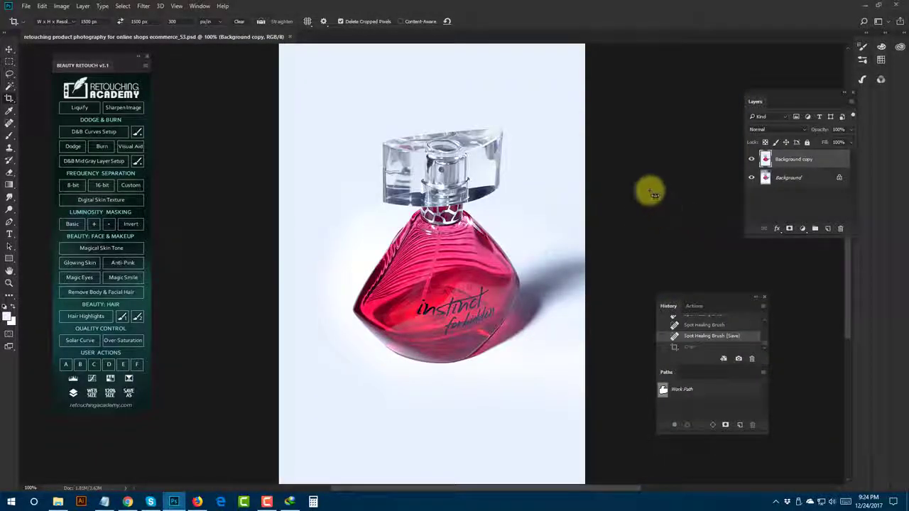
Create a default Hue/Saturation adjustment layer from the adjustment-layer menu
{"action": "left_click", "coordinate": [9, 49]}
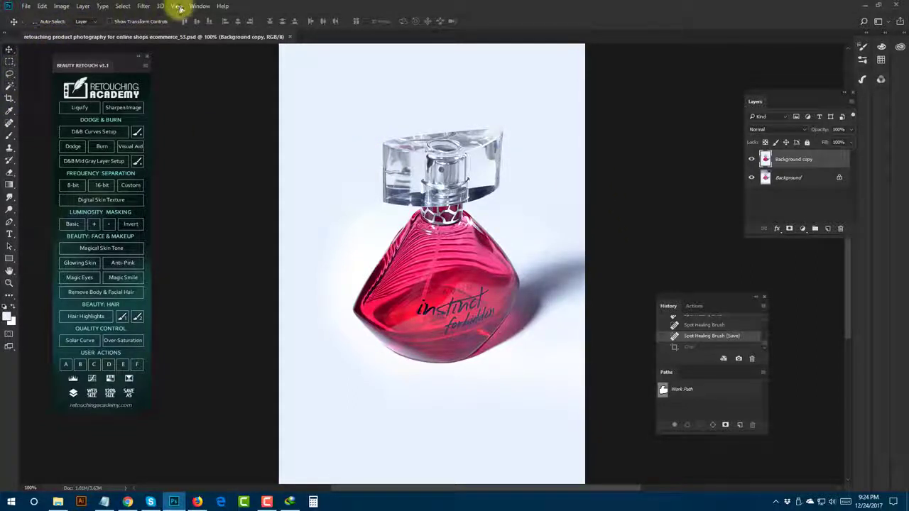
{"action": "left_click", "coordinate": [144, 6]}
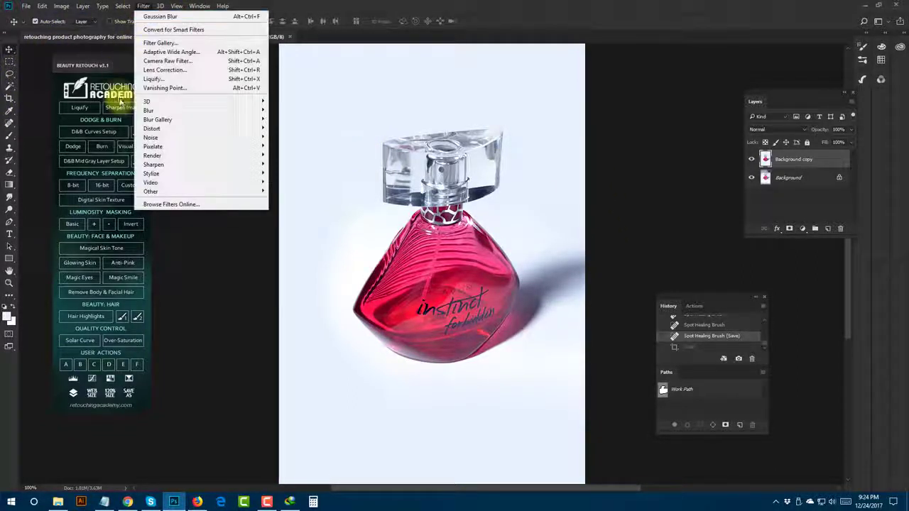
{"action": "left_click", "coordinate": [802, 229]}
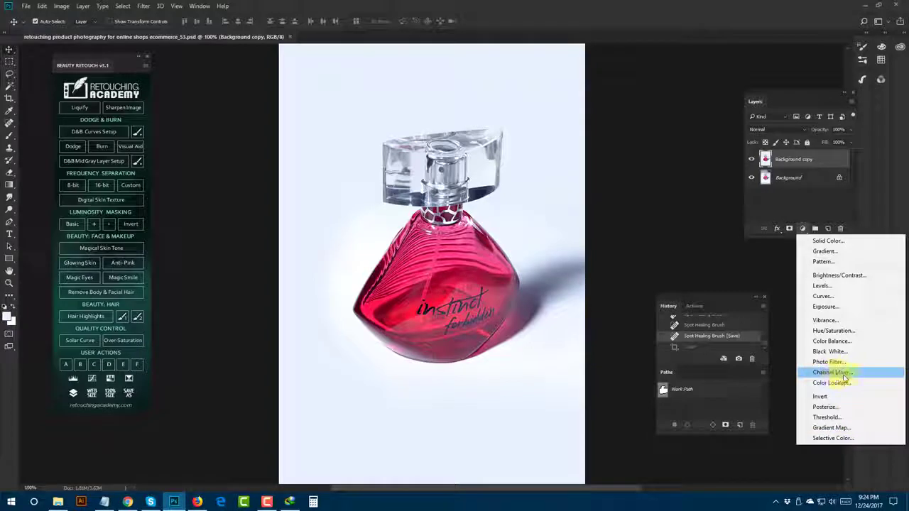
{"action": "left_click", "coordinate": [832, 331]}
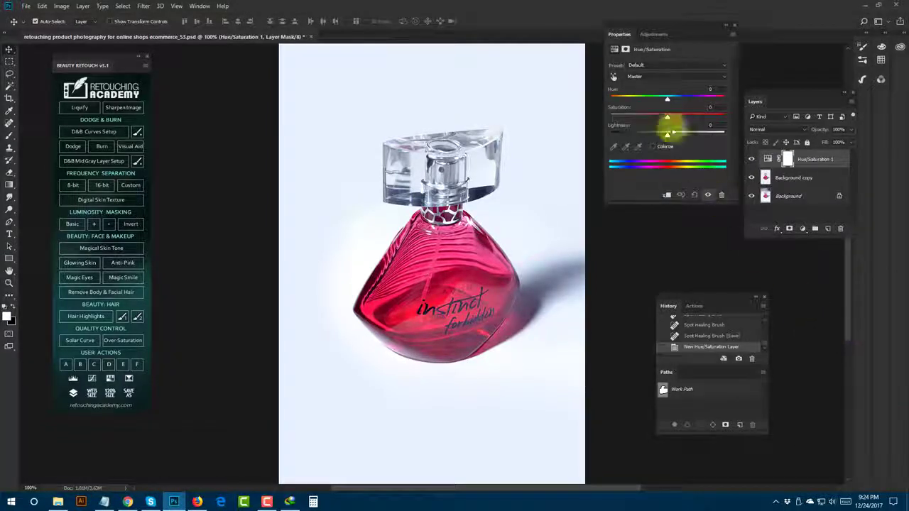
Nudge the Master Saturation slider up in three drags to +47
{"action": "left_click_drag", "start_coordinate": [669, 117], "coordinate": [675, 119]}
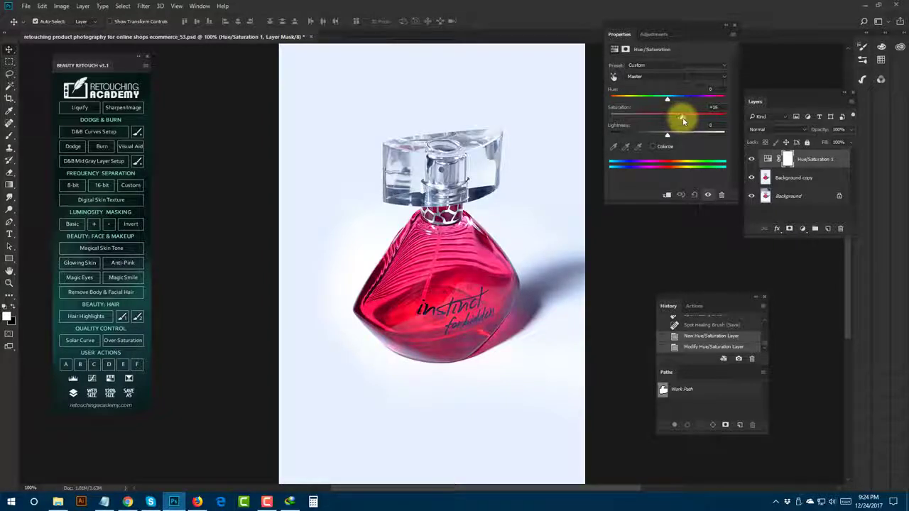
{"action": "left_click_drag", "start_coordinate": [678, 119], "coordinate": [685, 121]}
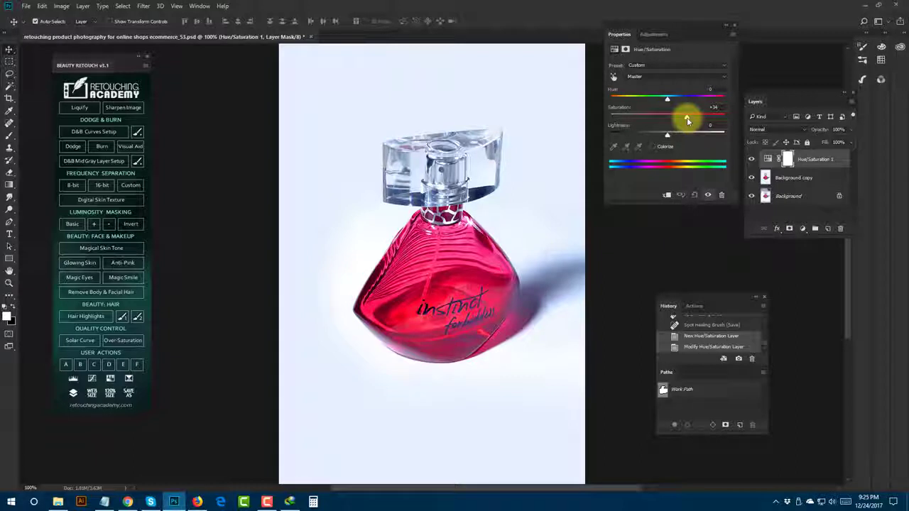
{"action": "left_click_drag", "start_coordinate": [687, 117], "coordinate": [694, 123]}
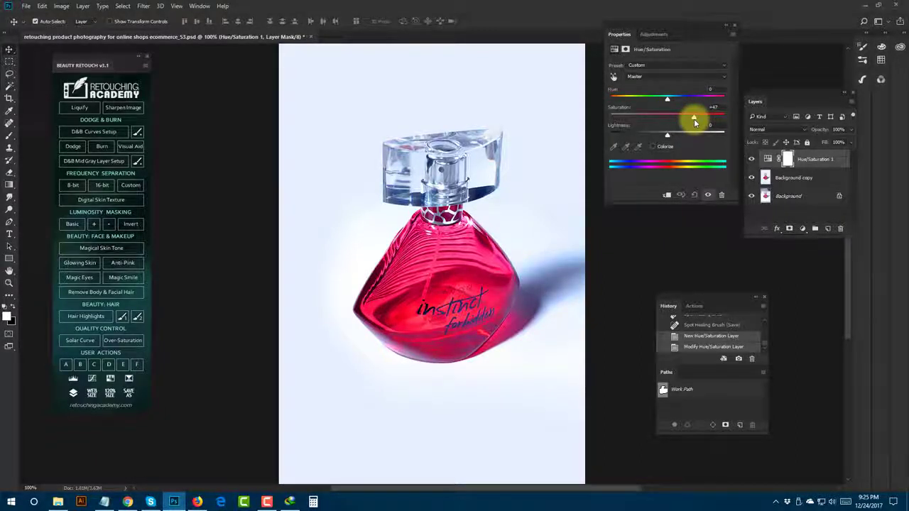
Merge Hue/Saturation down into Background copy and toggle that layer's visibility to compare versions
{"action": "key", "text": "ctrl+e"}
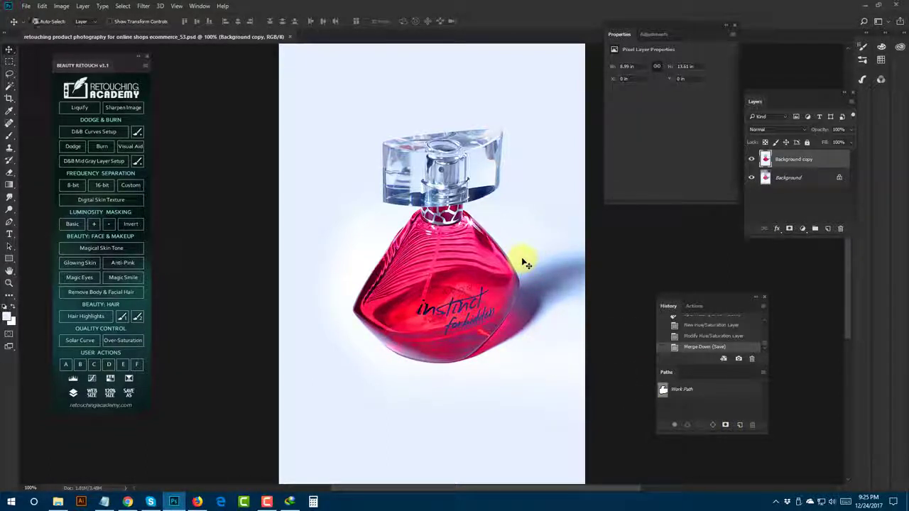
{"action": "left_click", "coordinate": [751, 159]}
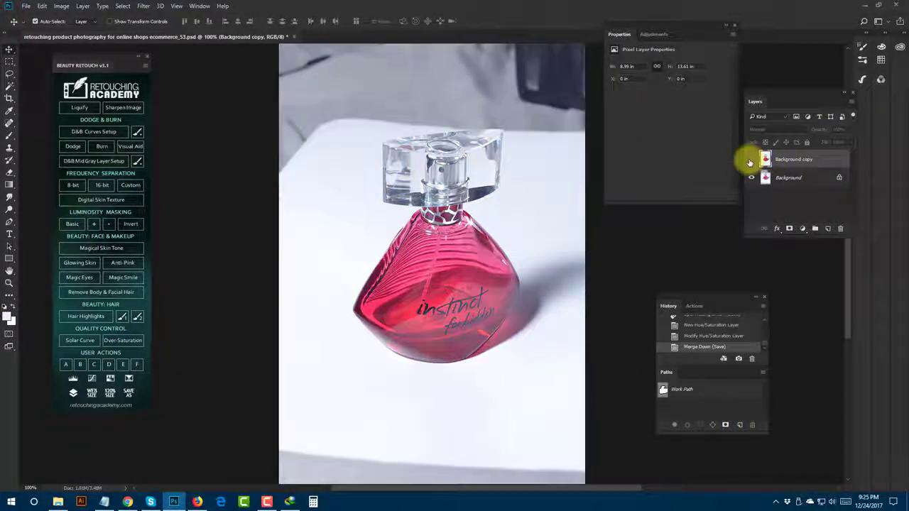
{"action": "left_click", "coordinate": [751, 159]}
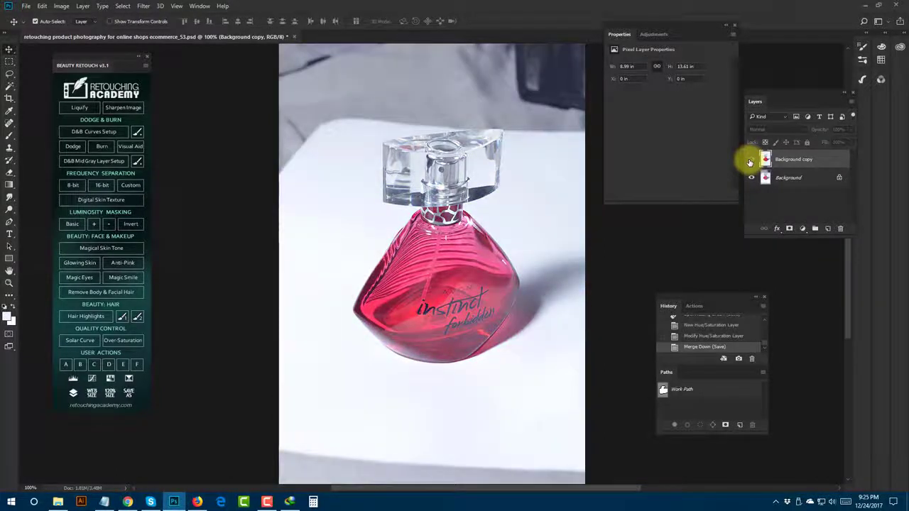
{"action": "left_click", "coordinate": [750, 159]}
{"action": "left_click", "coordinate": [750, 159]}
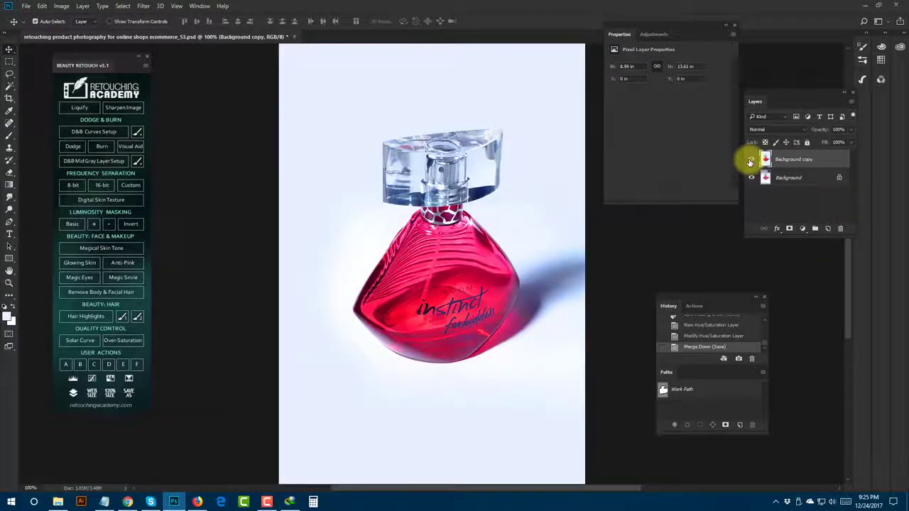
{"action": "left_click", "coordinate": [751, 159]}
{"action": "left_click", "coordinate": [751, 159]}
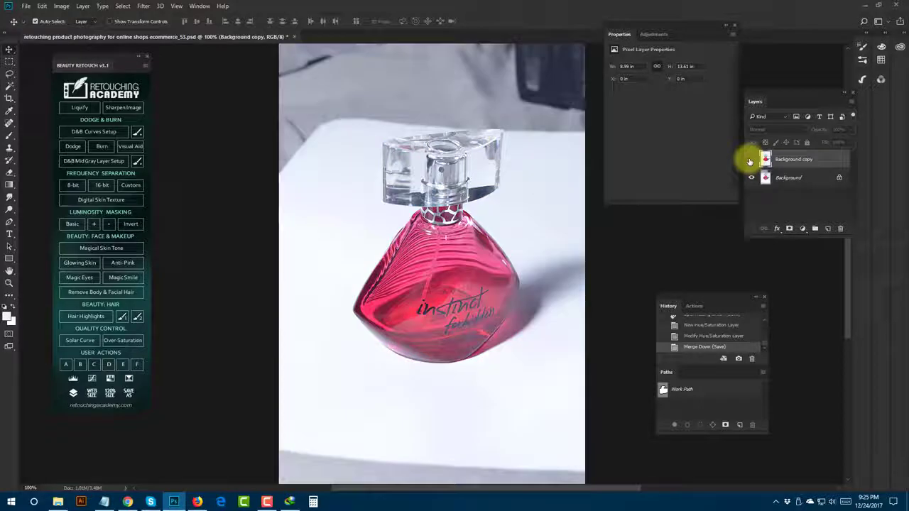
{"action": "left_click", "coordinate": [750, 159]}
{"action": "left_click", "coordinate": [751, 160]}
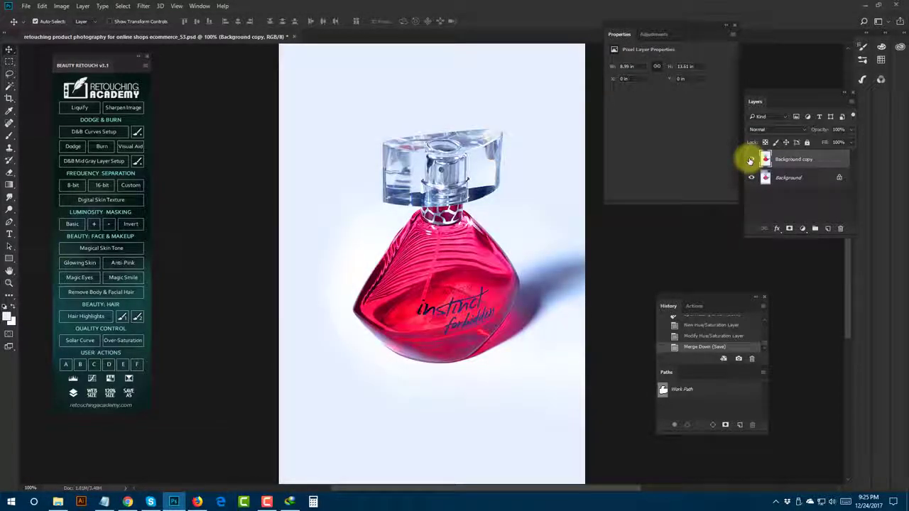
{"action": "left_click", "coordinate": [750, 160]}
{"action": "key", "text": "ctrl+plus"}
{"action": "key", "text": "ctrl+plus"}
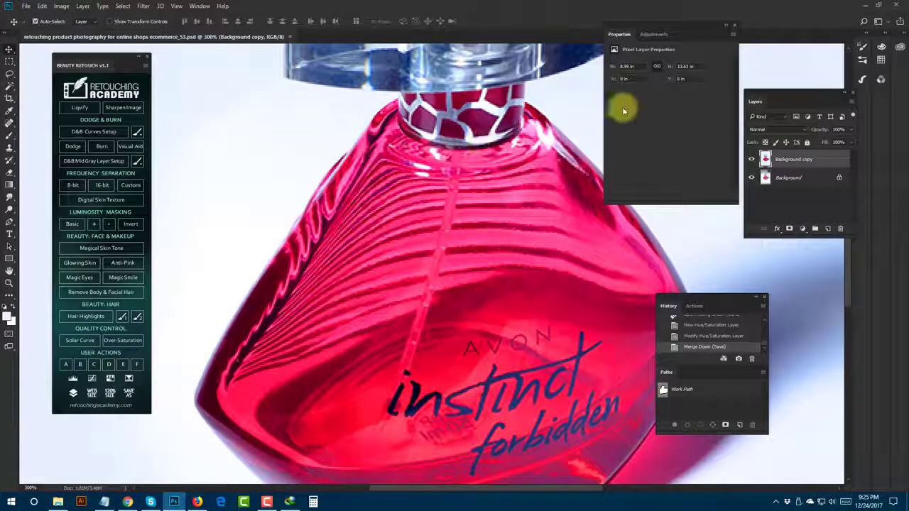
Apply Unsharp Mask with amount 28 and radius 1.2 to the bottle
{"action": "left_click", "coordinate": [143, 5]}
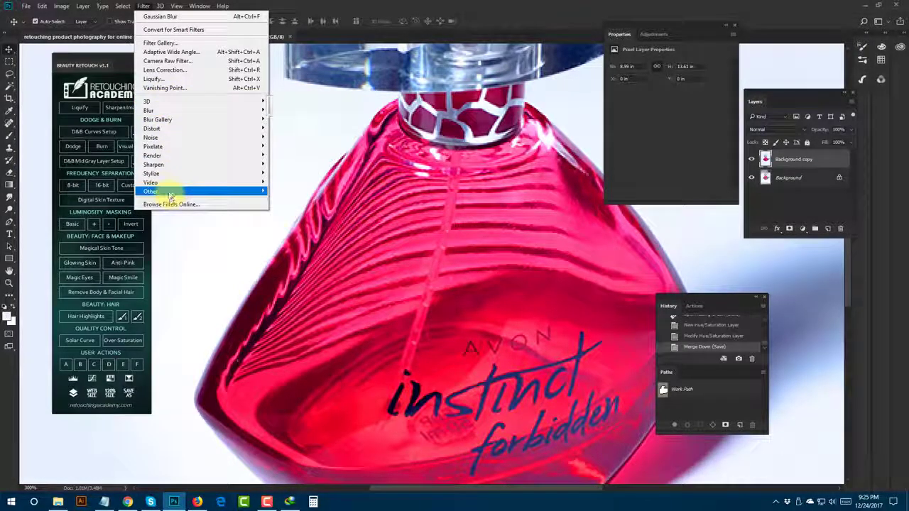
{"action": "mouse_move", "coordinate": [153, 164]}
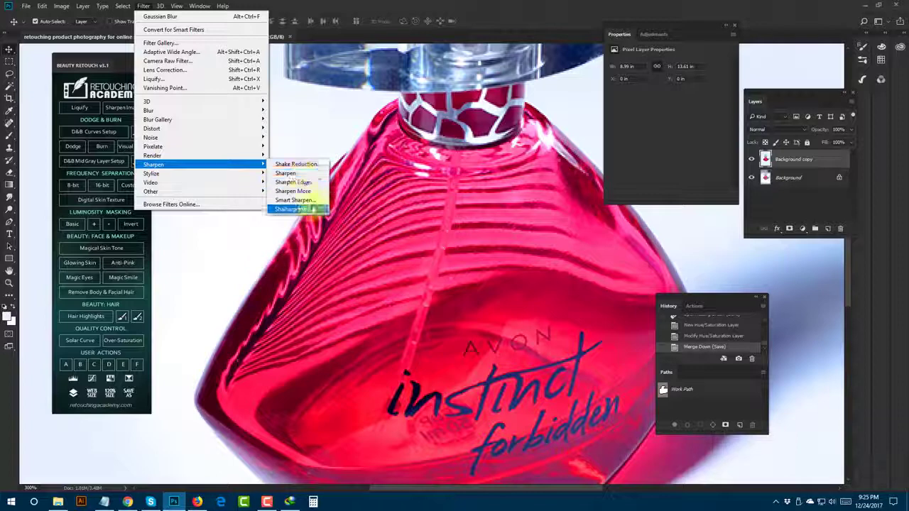
{"action": "left_click", "coordinate": [307, 206]}
{"action": "mouse_move", "coordinate": [646, 274]}
{"action": "left_mouse_down"}
{"action": "mouse_move", "coordinate": [637, 271]}
{"action": "mouse_move", "coordinate": [646, 245]}
{"action": "left_mouse_up"}
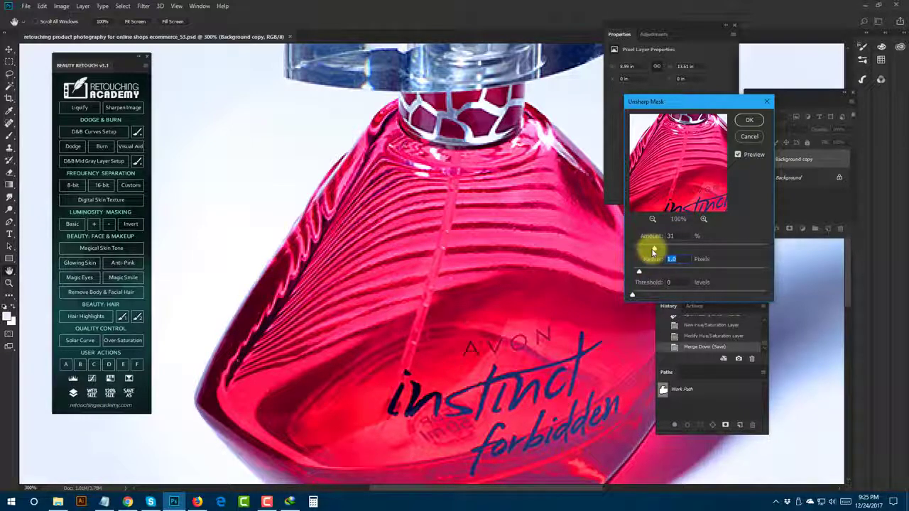
{"action": "left_click_drag", "start_coordinate": [653, 251], "coordinate": [641, 271]}
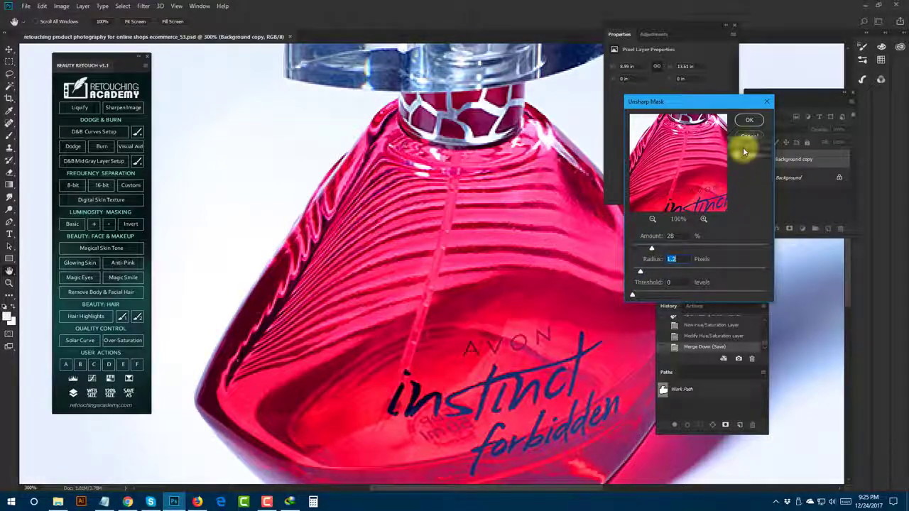
{"action": "left_click", "coordinate": [749, 120]}
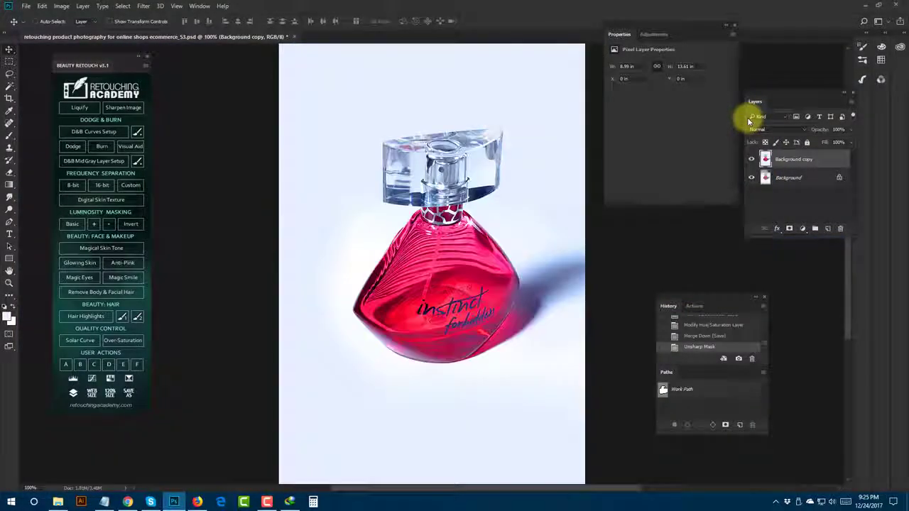
Compare the sharpening with Ctrl+Z and zoom out to view the whole photo
{"action": "key", "text": "ctrl+minus"}
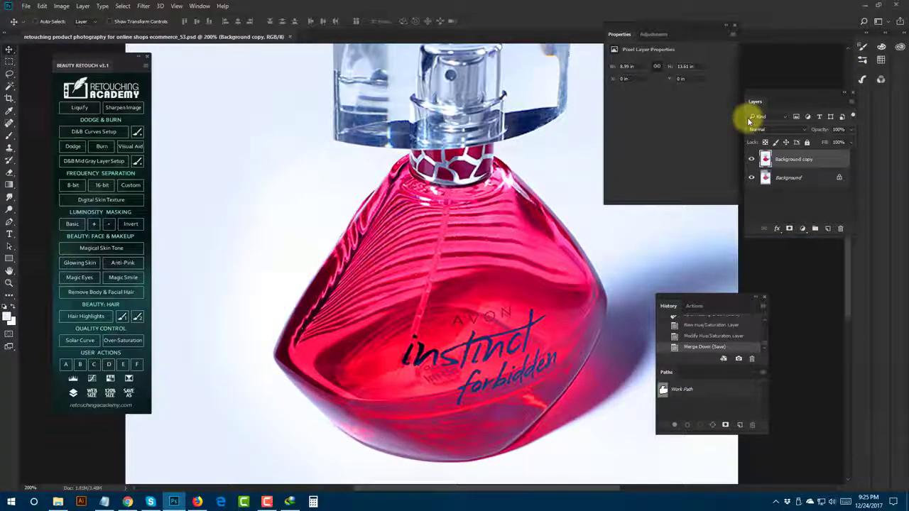
{"action": "key", "text": "ctrl+z"}
{"action": "key", "text": "ctrl+minus"}
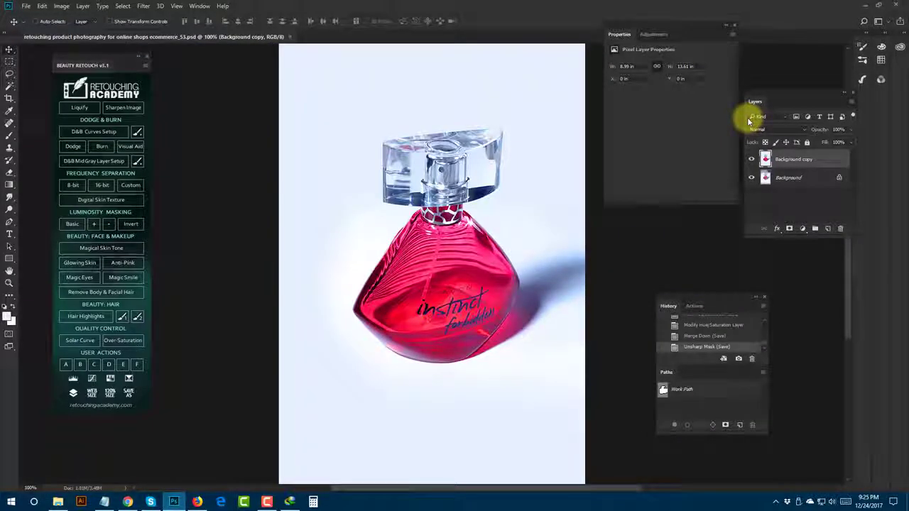
{"action": "key", "text": "ctrl+minus"}
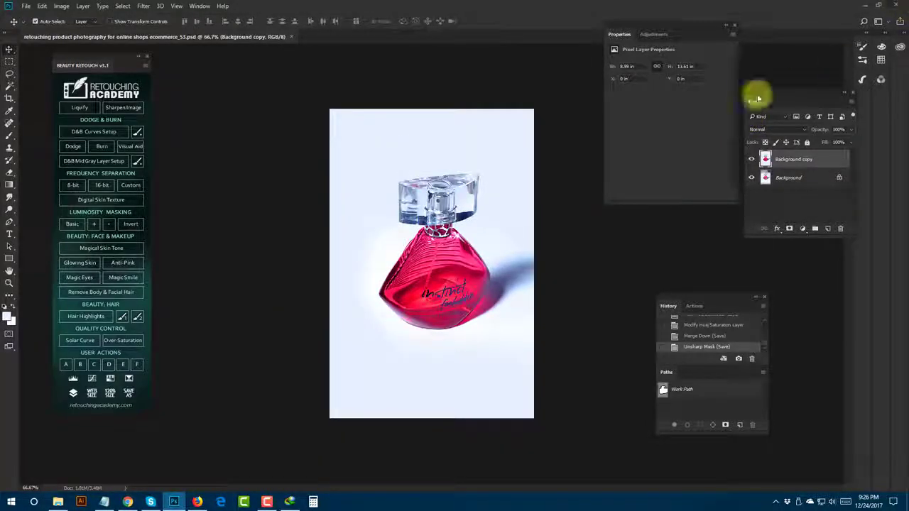
Close Properties, regroup the Layers, History/Paths and Beauty Retouch panels, and open Canvas Size
{"action": "left_click", "coordinate": [735, 27]}
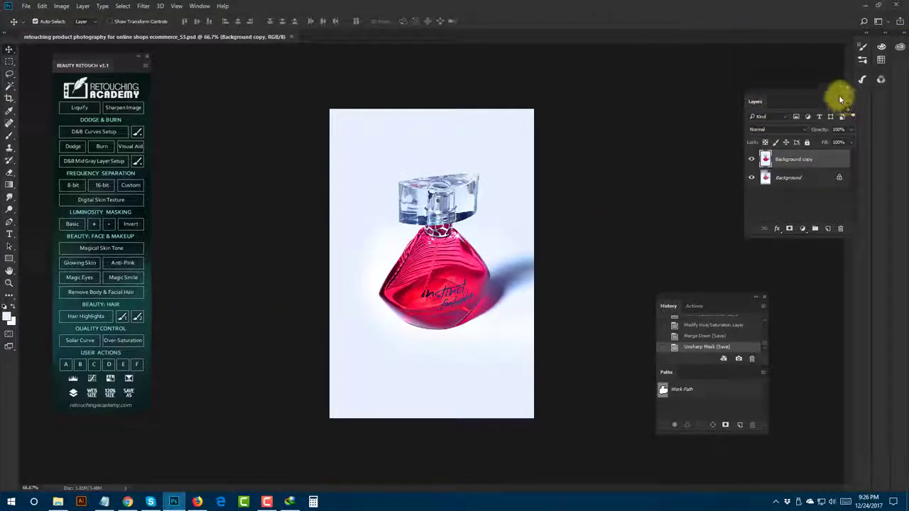
{"action": "left_click_drag", "start_coordinate": [796, 91], "coordinate": [807, 47]}
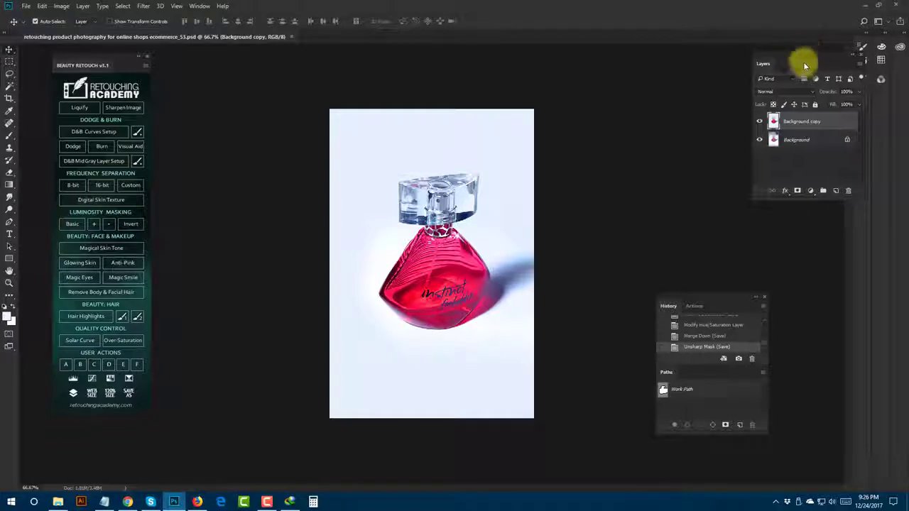
{"action": "mouse_move", "coordinate": [711, 294]}
{"action": "left_mouse_down"}
{"action": "mouse_move", "coordinate": [806, 204]}
{"action": "mouse_move", "coordinate": [801, 213]}
{"action": "left_mouse_up"}
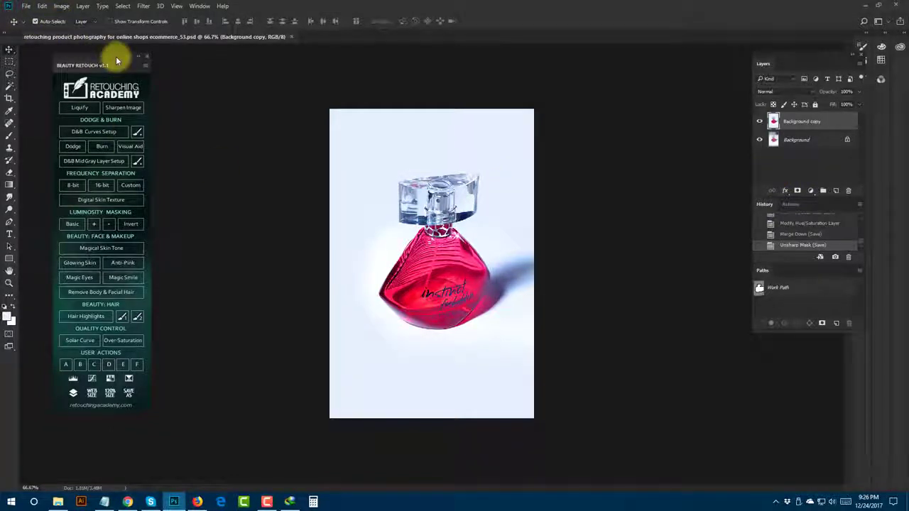
{"action": "left_click_drag", "start_coordinate": [116, 61], "coordinate": [83, 52]}
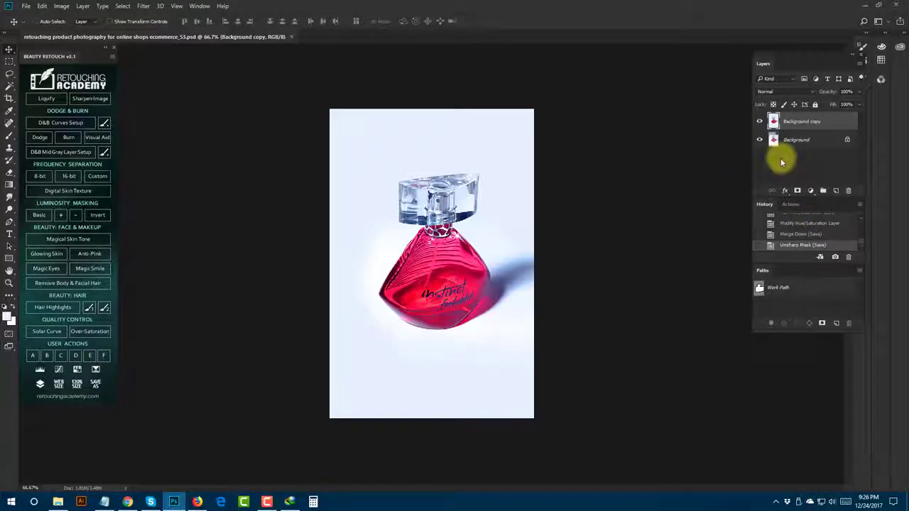
{"action": "key", "text": "ctrl+alt+c"}
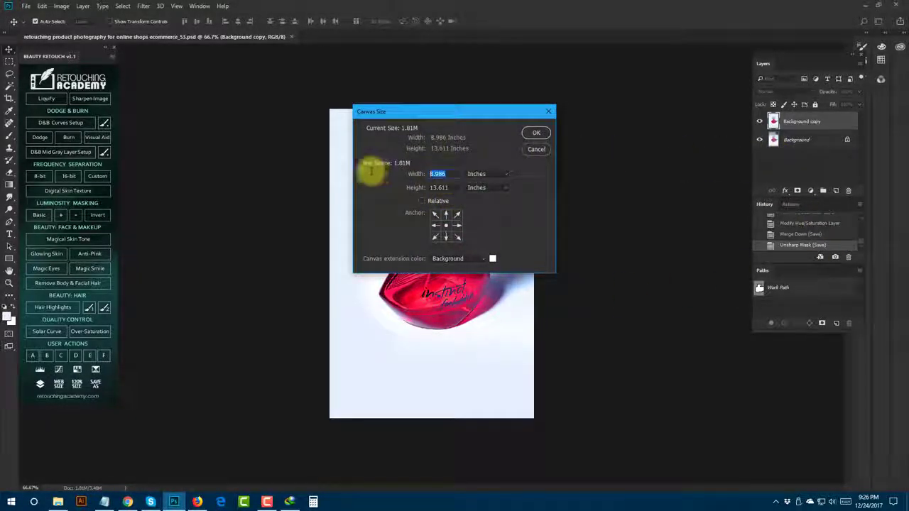
Widen the canvas 8.986 inches to the right using a middle-left anchor and Relative
{"action": "left_click", "coordinate": [436, 227]}
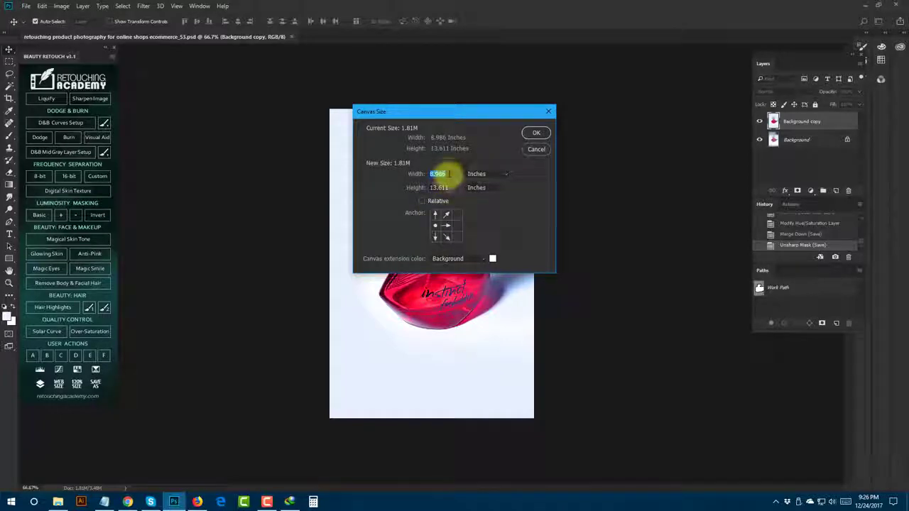
{"action": "left_click", "coordinate": [421, 202]}
{"action": "type", "text": "8.986"}
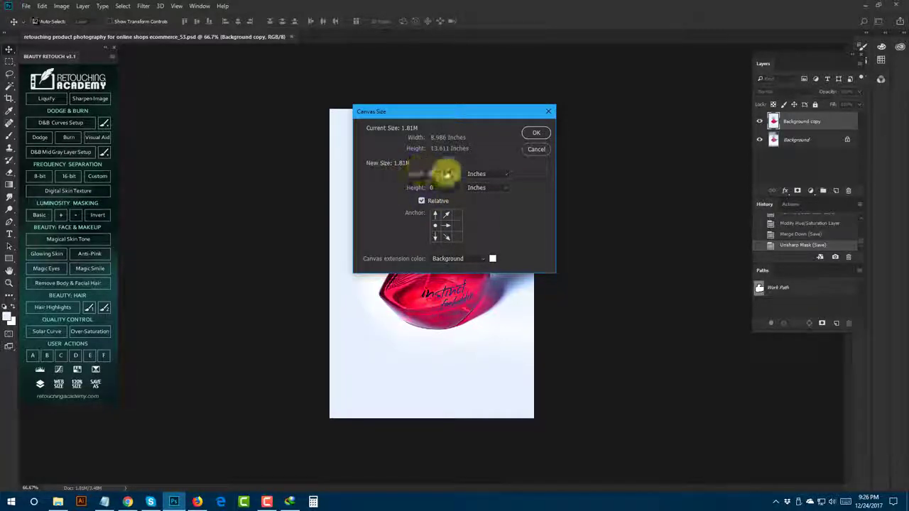
{"action": "left_click", "coordinate": [537, 133]}
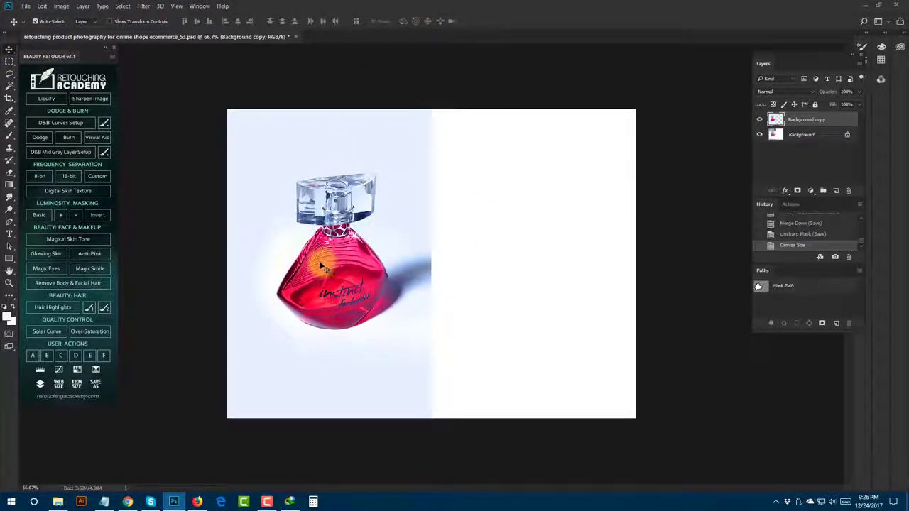
Drag the retouched Background copy onto the right half beside the original, then save
{"action": "left_click_drag", "start_coordinate": [323, 267], "coordinate": [525, 265]}
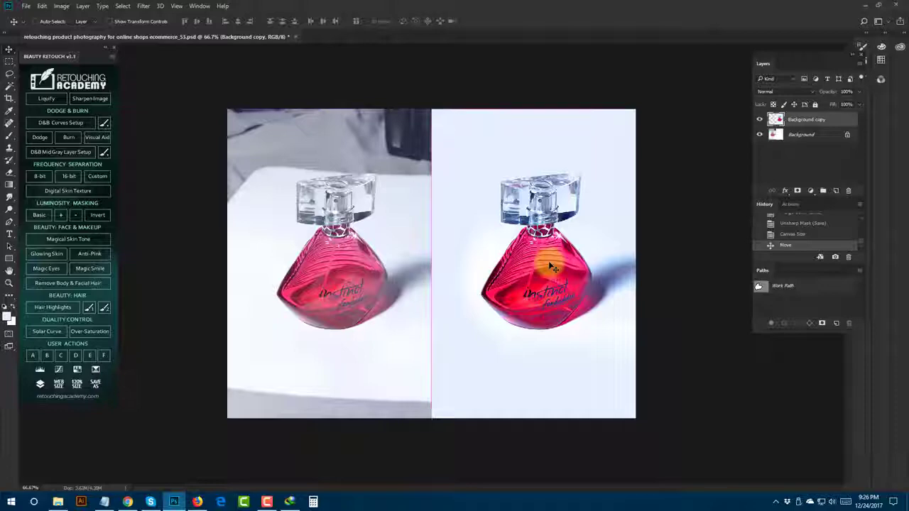
{"action": "key", "text": "ctrl+plus"}
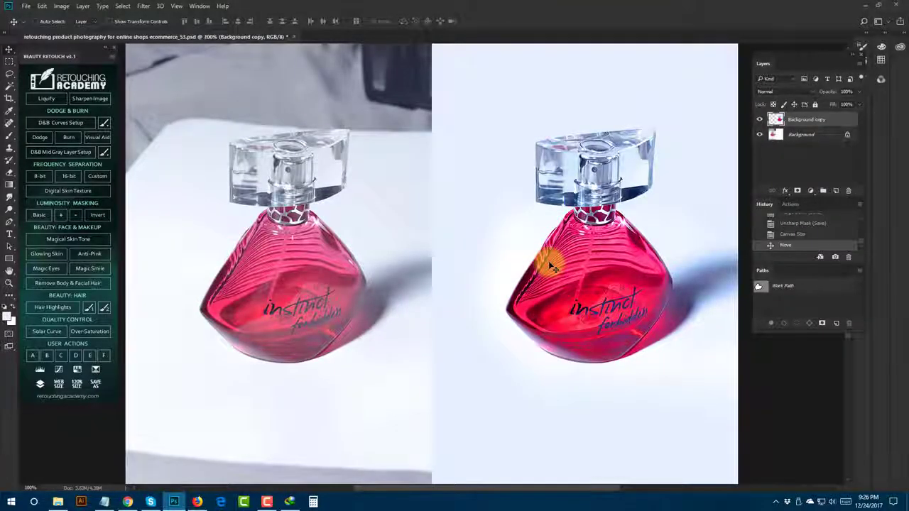
{"action": "key", "text": "ctrl+plus"}
{"action": "key", "text": "ctrl+minus"}
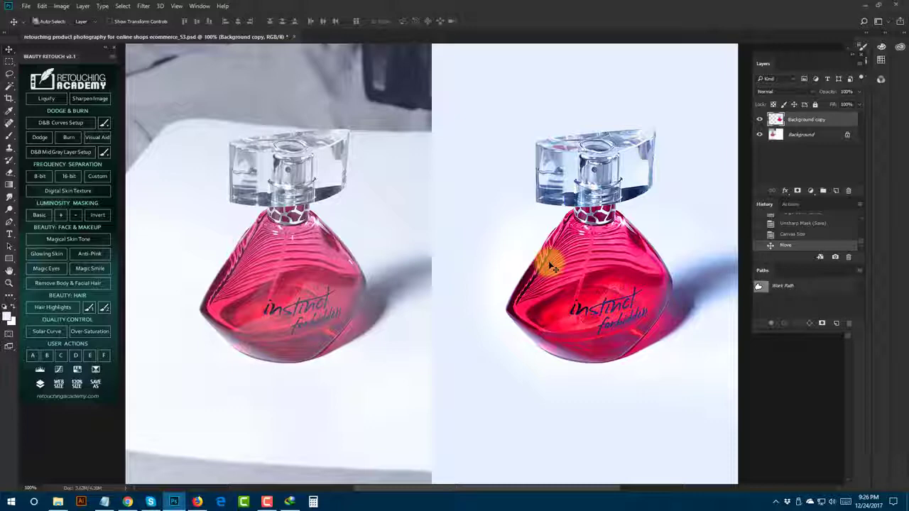
{"action": "key", "text": "ctrl+s"}
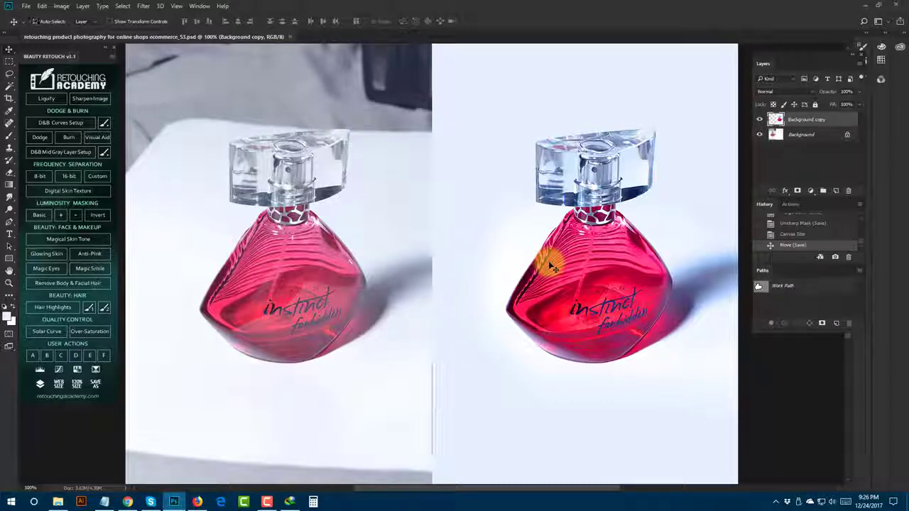
Zoom in and out to compare the original and retouched bottles in detail
{"action": "key", "text": "ctrl+plus"}
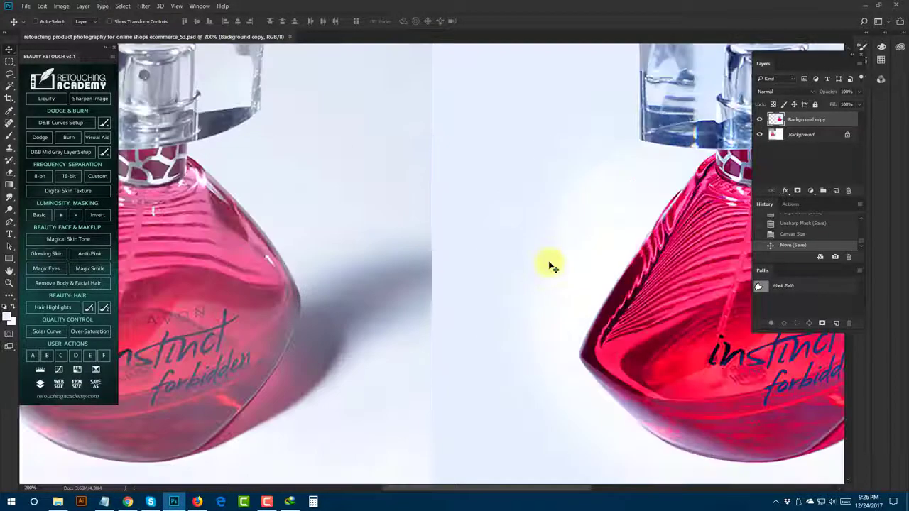
{"action": "key", "text": "ctrl+minus"}
{"action": "key", "text": "ctrl+plus"}
{"action": "key", "text": "ctrl+minus"}
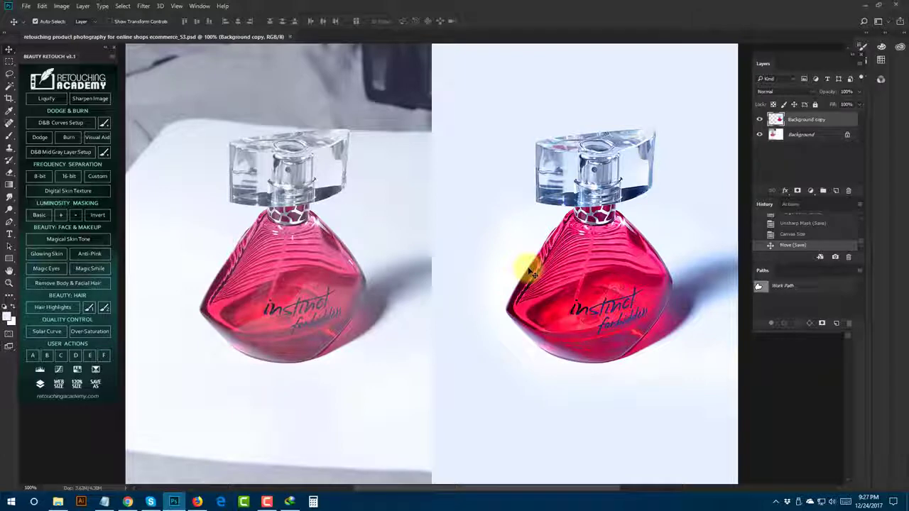
Take two screenshots of the comparison, dismissing the Dropbox prompt each time
{"action": "key", "text": "Print"}
{"action": "left_click", "coordinate": [531, 314]}
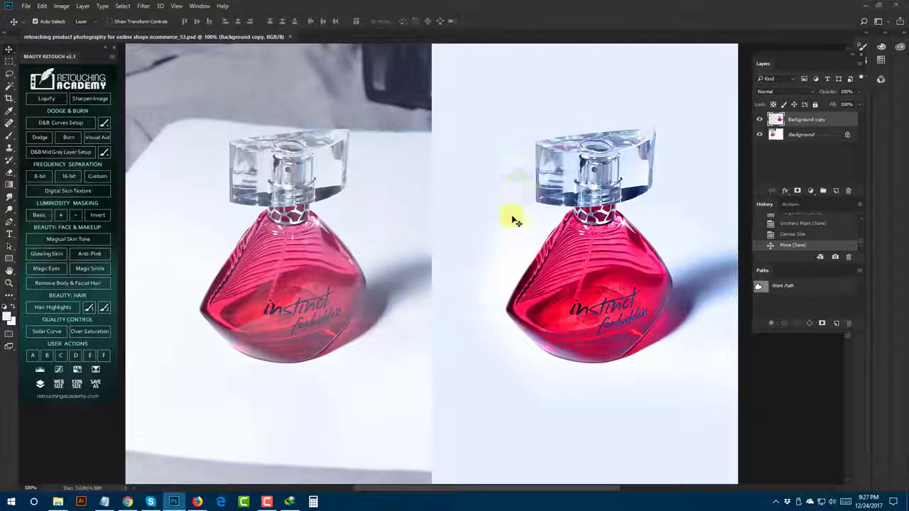
{"action": "key", "text": "Print"}
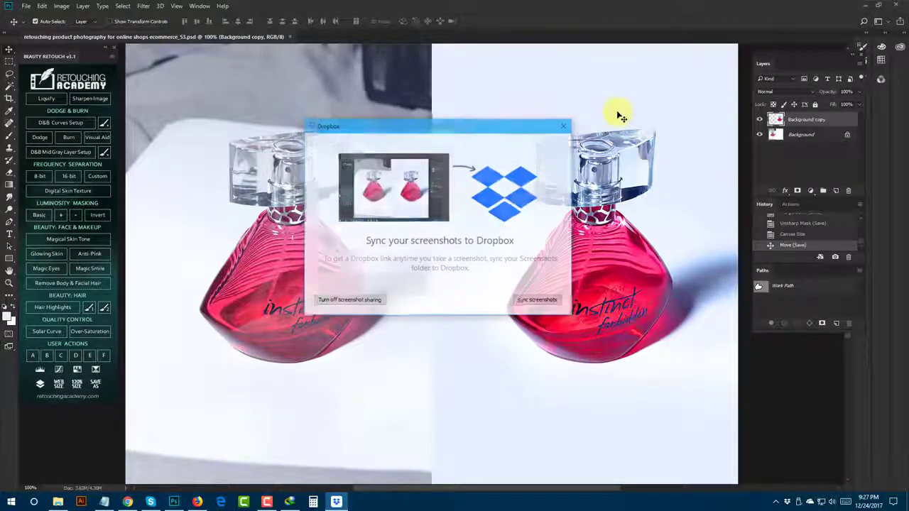
{"action": "left_click", "coordinate": [523, 303]}
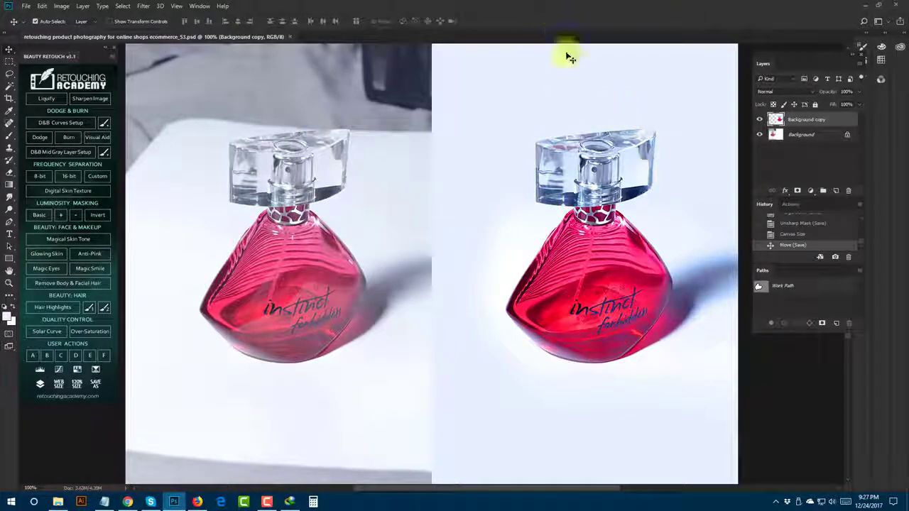
{"action": "key", "text": "ctrl+plus"}
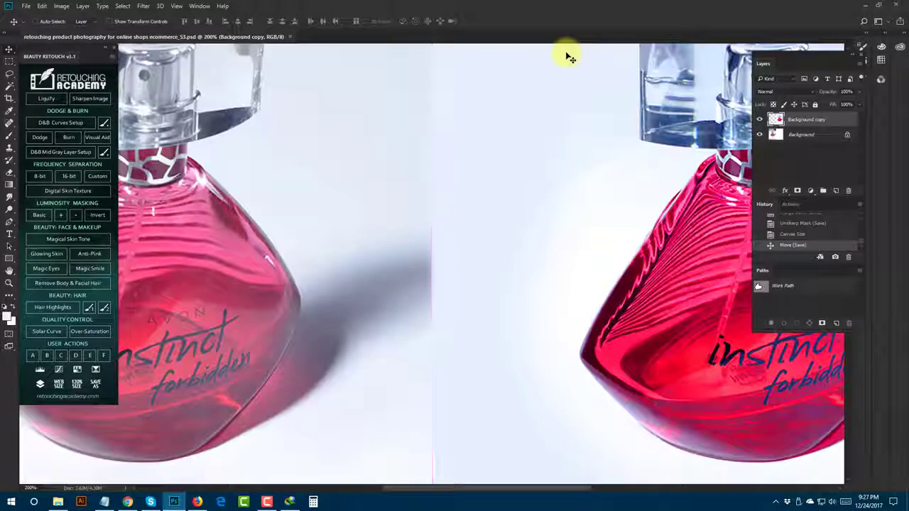
{"action": "key", "text": "ctrl+minus"}
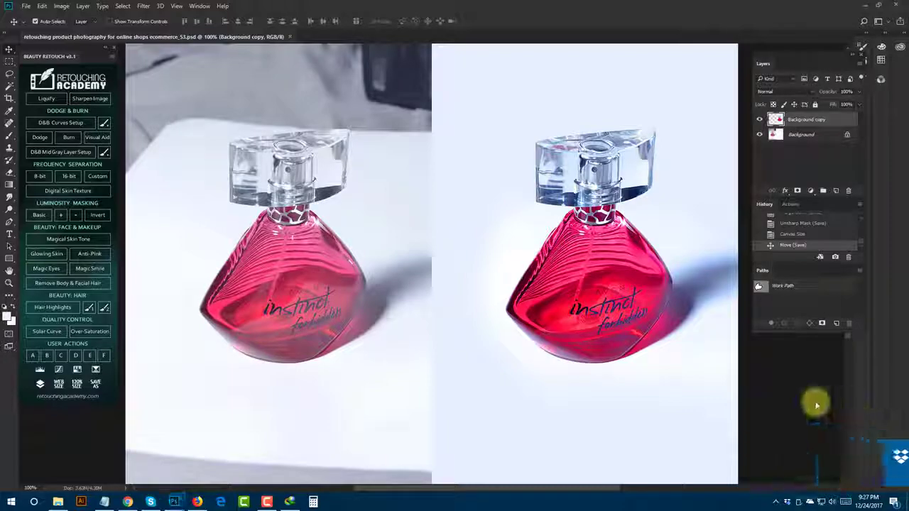
{"action": "key", "text": "ctrl+plus"}
{"action": "key", "text": "ctrl+plus"}
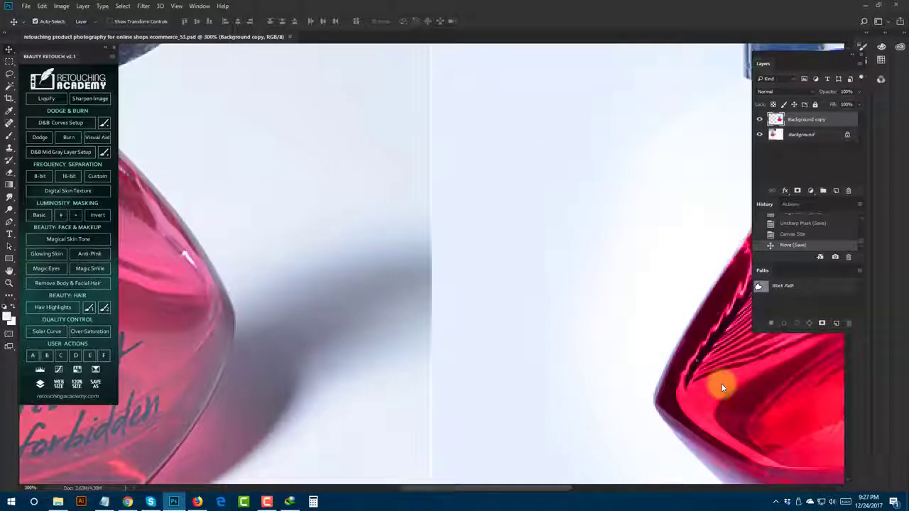
{"action": "left_click_drag", "start_coordinate": [722, 383], "coordinate": [398, 163]}
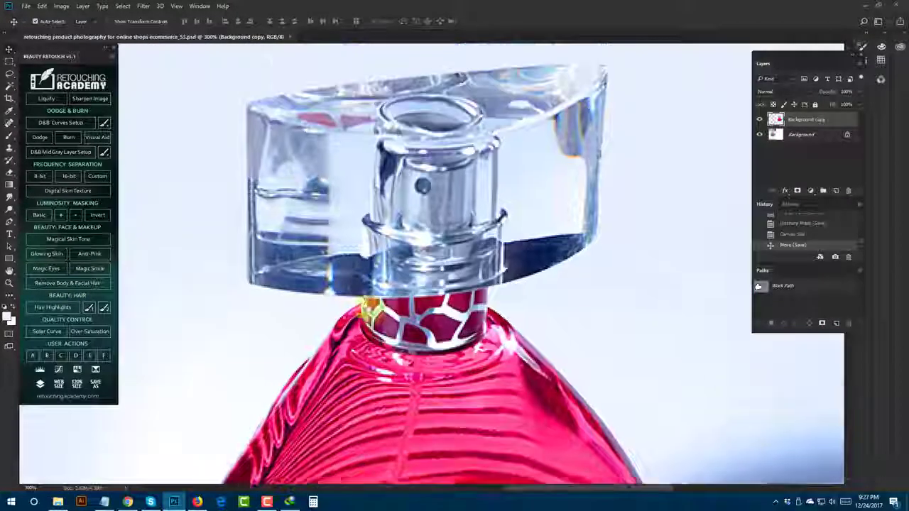
{"action": "left_click_drag", "start_coordinate": [368, 307], "coordinate": [463, 254]}
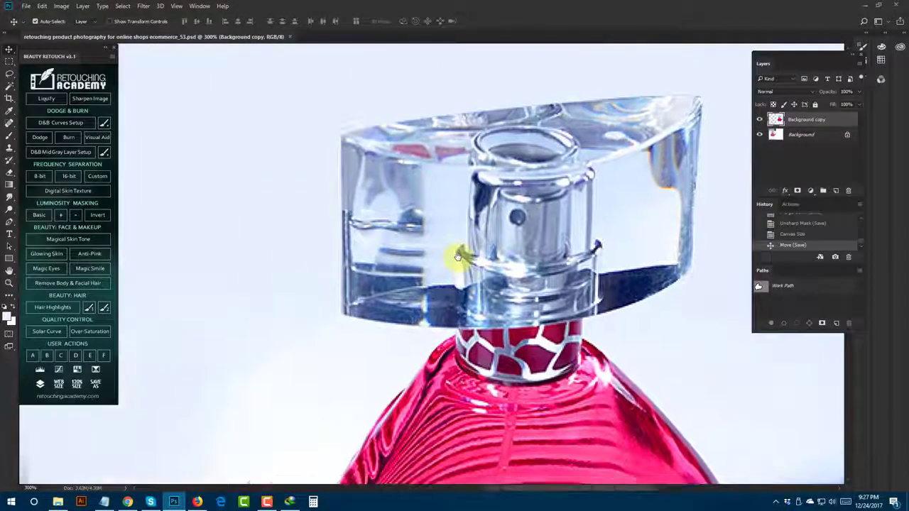
{"action": "mouse_move", "coordinate": [355, 385]}
{"action": "left_mouse_down"}
{"action": "mouse_move", "coordinate": [527, 318]}
{"action": "mouse_move", "coordinate": [438, 245]}
{"action": "mouse_move", "coordinate": [457, 365]}
{"action": "mouse_move", "coordinate": [487, 251]}
{"action": "mouse_move", "coordinate": [478, 294]}
{"action": "mouse_move", "coordinate": [493, 326]}
{"action": "mouse_move", "coordinate": [493, 247]}
{"action": "mouse_move", "coordinate": [375, 263]}
{"action": "left_mouse_up"}
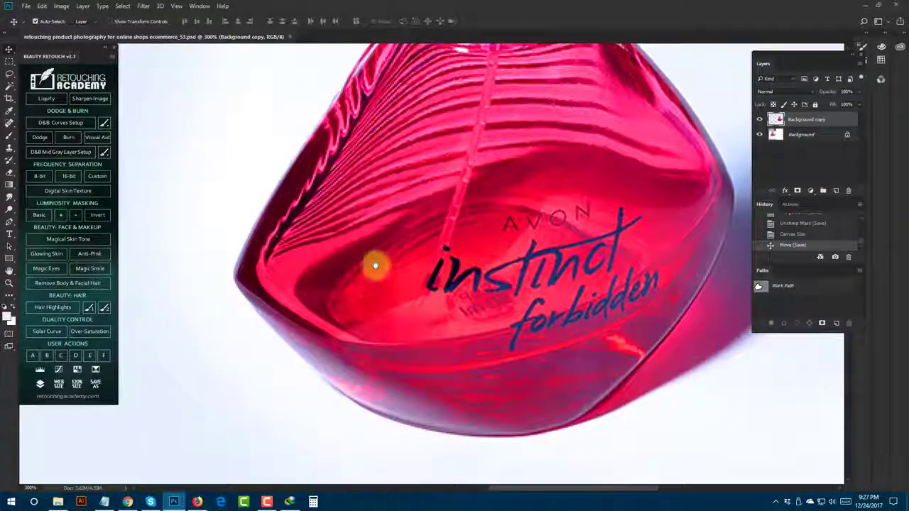
{"action": "key", "text": "ctrl+1"}
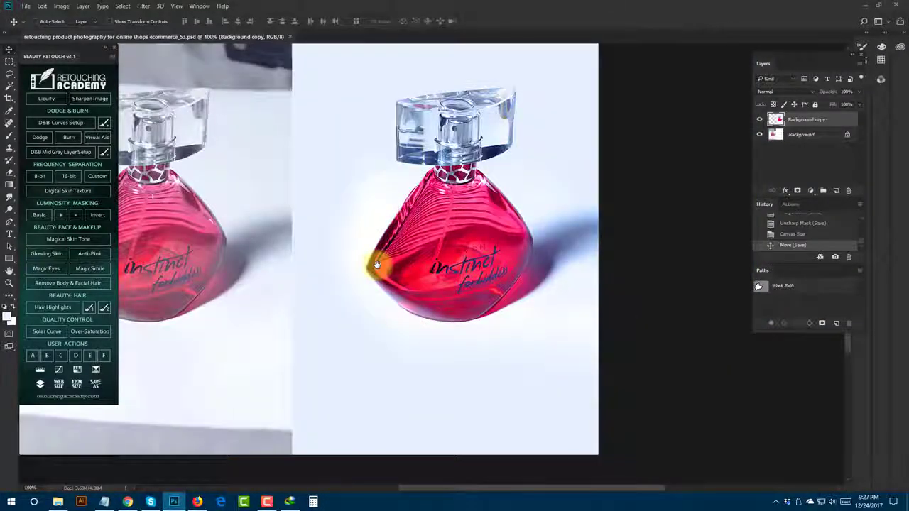
{"action": "mouse_move", "coordinate": [360, 235]}
{"action": "left_mouse_down"}
{"action": "mouse_move", "coordinate": [379, 298]}
{"action": "mouse_move", "coordinate": [362, 229]}
{"action": "left_mouse_up"}
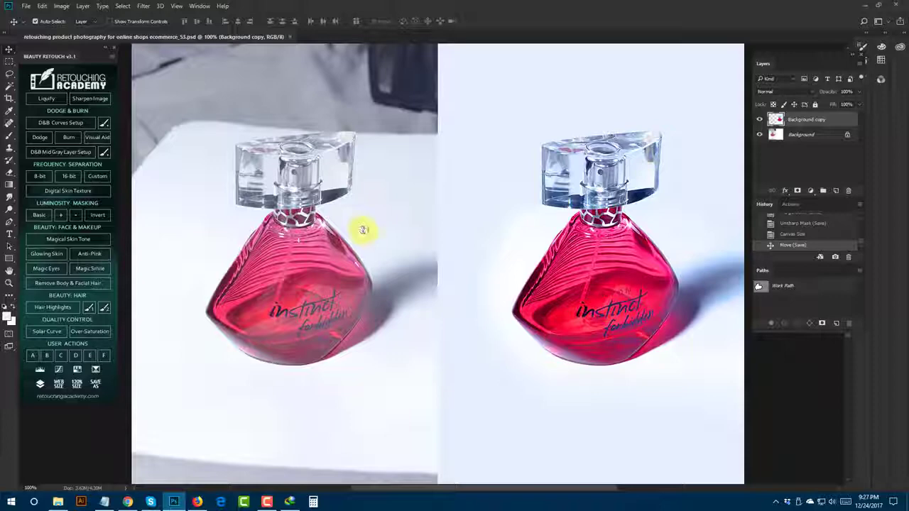